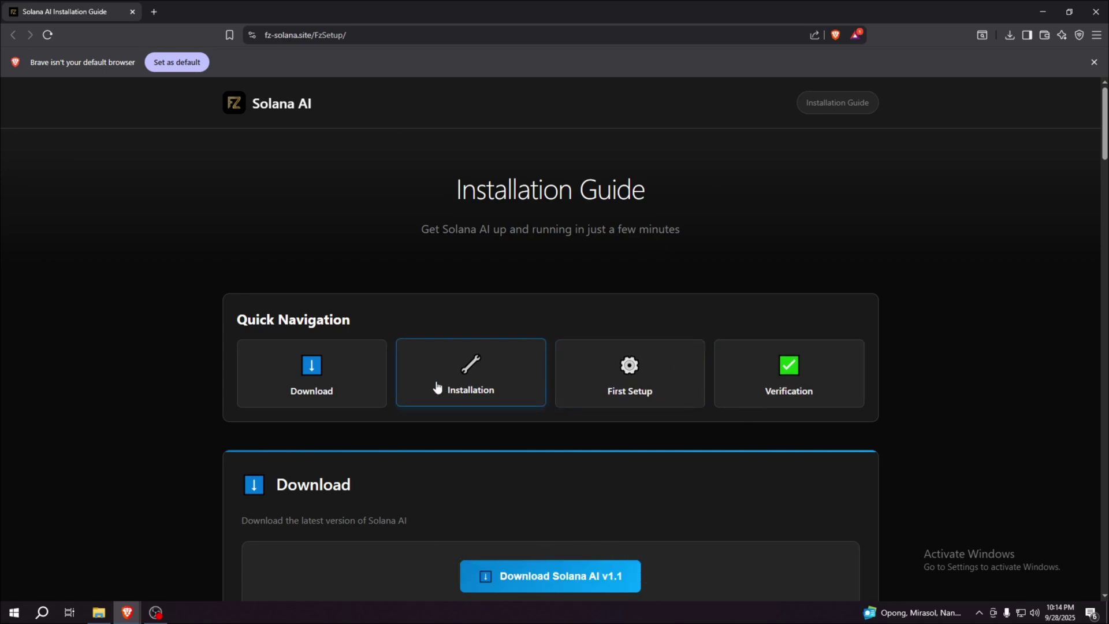
Scroll the Solana AI Installation Guide down to its Download section.
scroll(737, 447, down, 4)
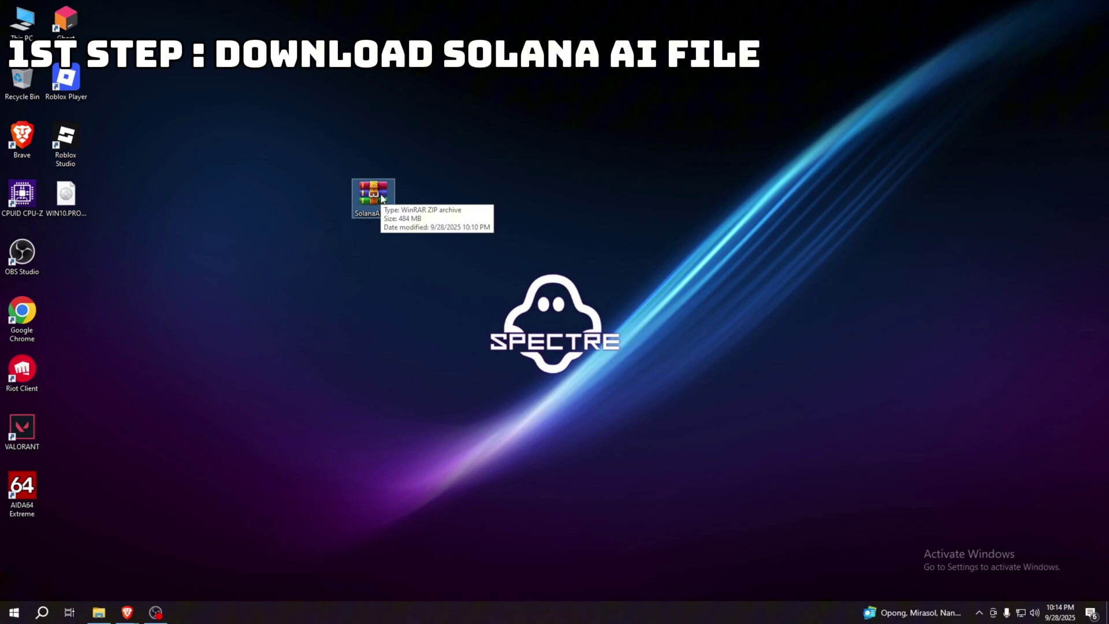
Open SolanaAI.zip in WinRAR to check its contents, then close the archiver windows.
right_click(380, 193)
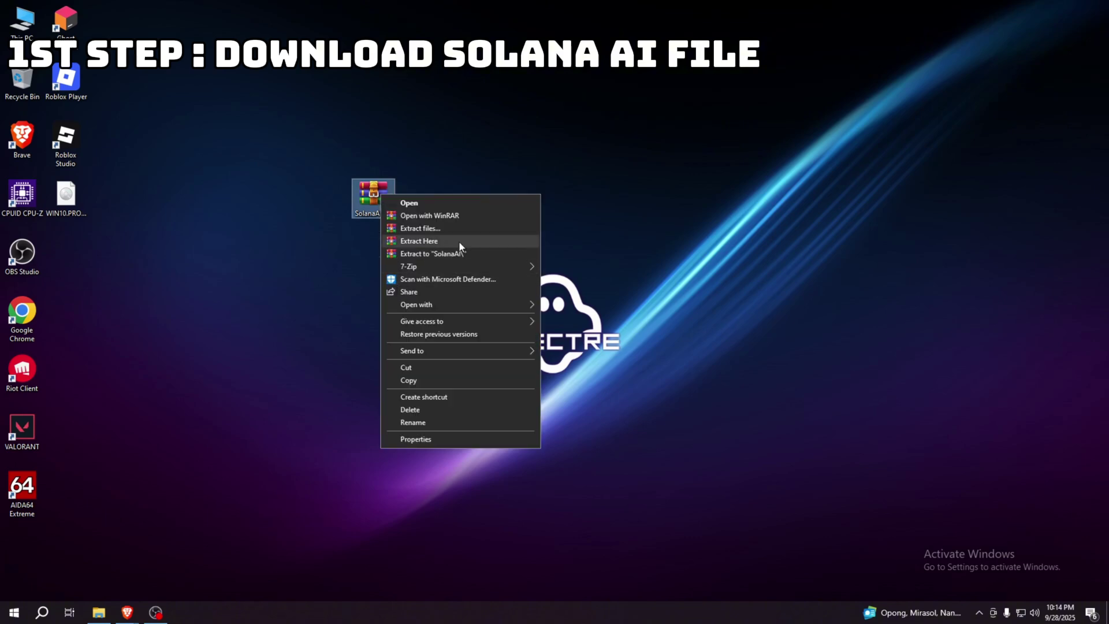
click(416, 203)
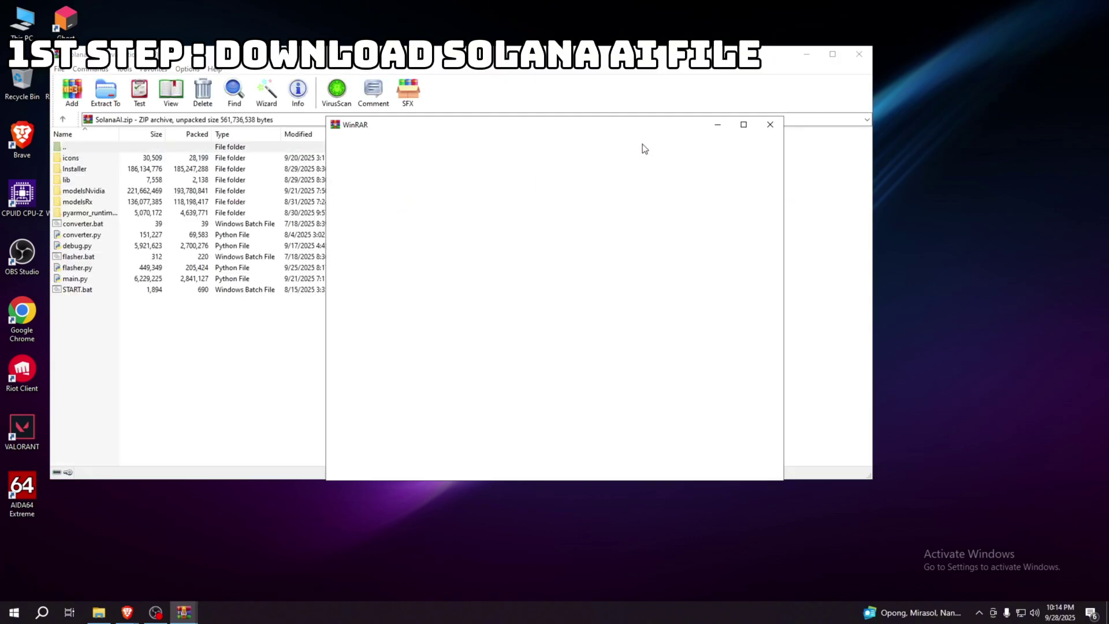
click(770, 124)
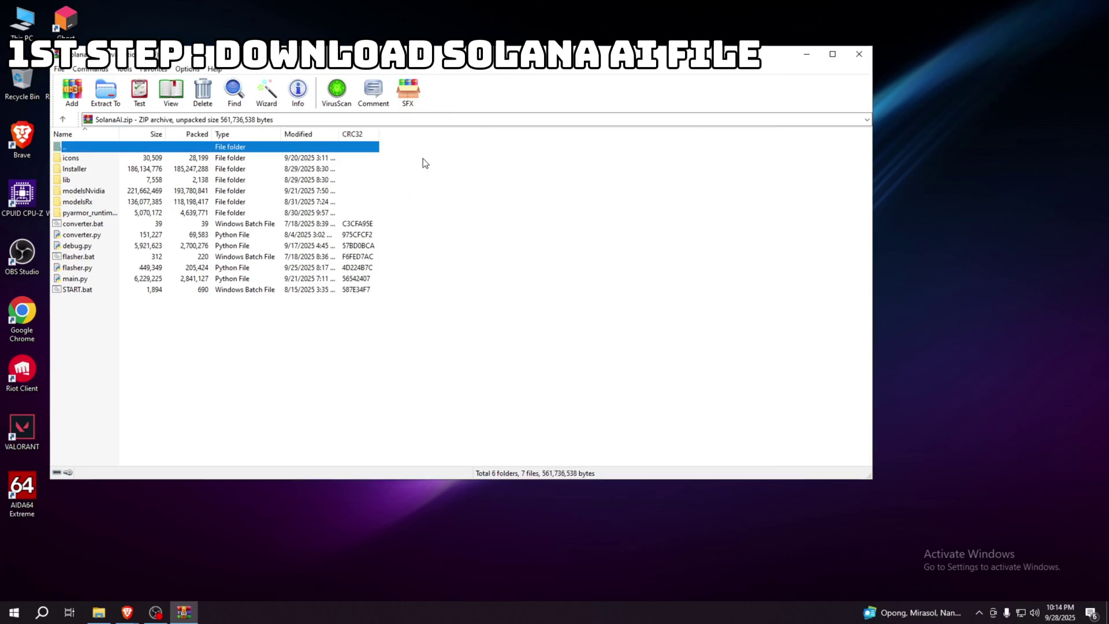
click(869, 55)
Create a new desktop folder named 'solana'.
right_click(440, 193)
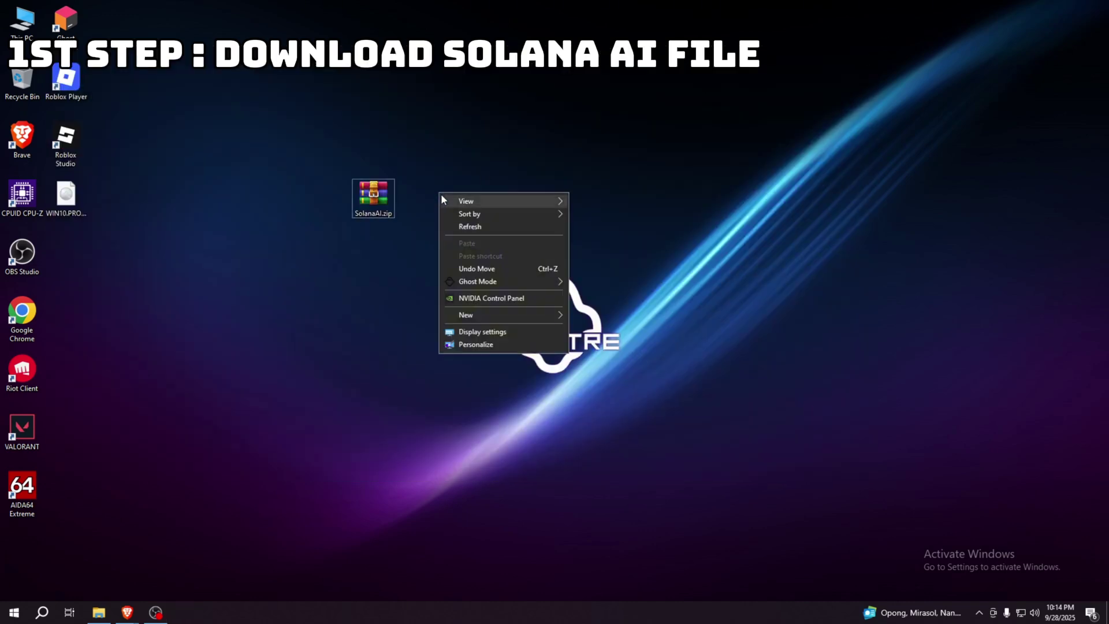
mouse_move(475, 312)
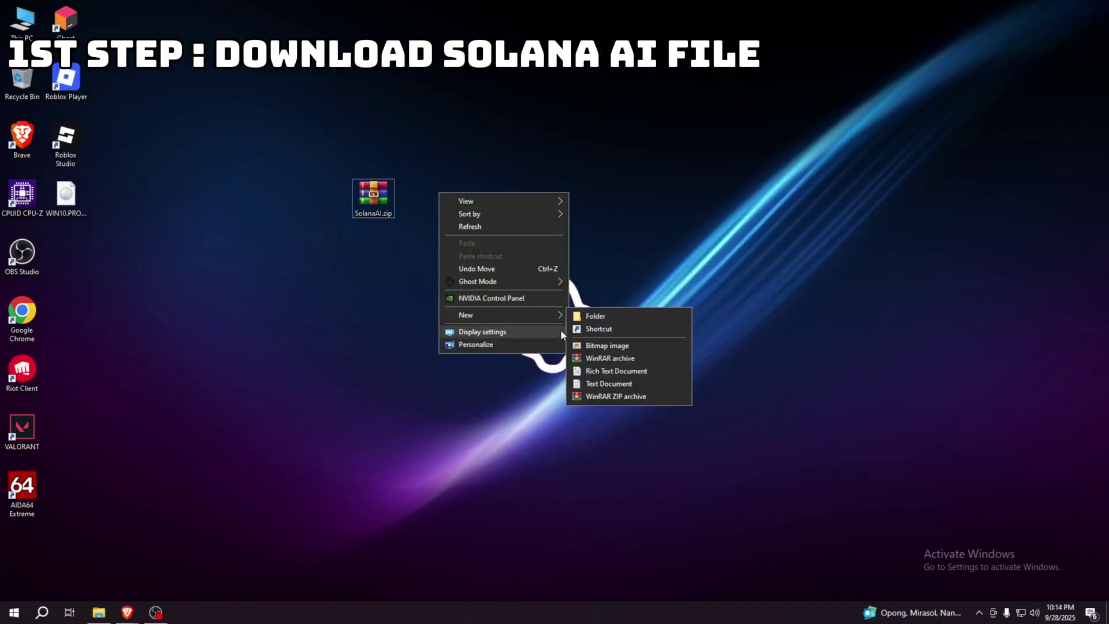
click(619, 317)
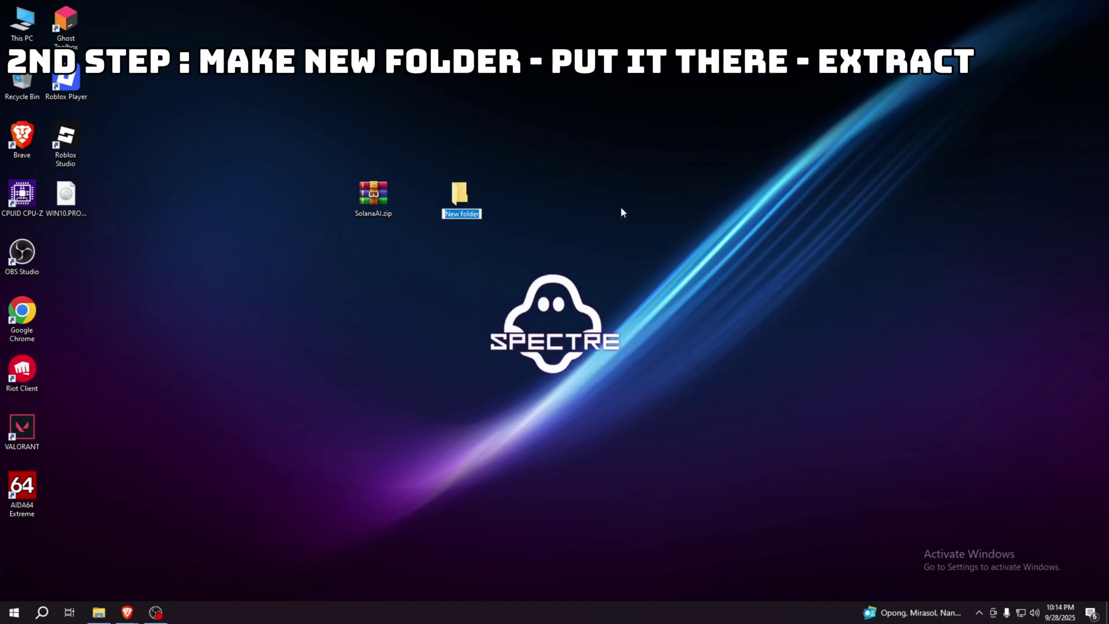
text(solana)
key(Return)
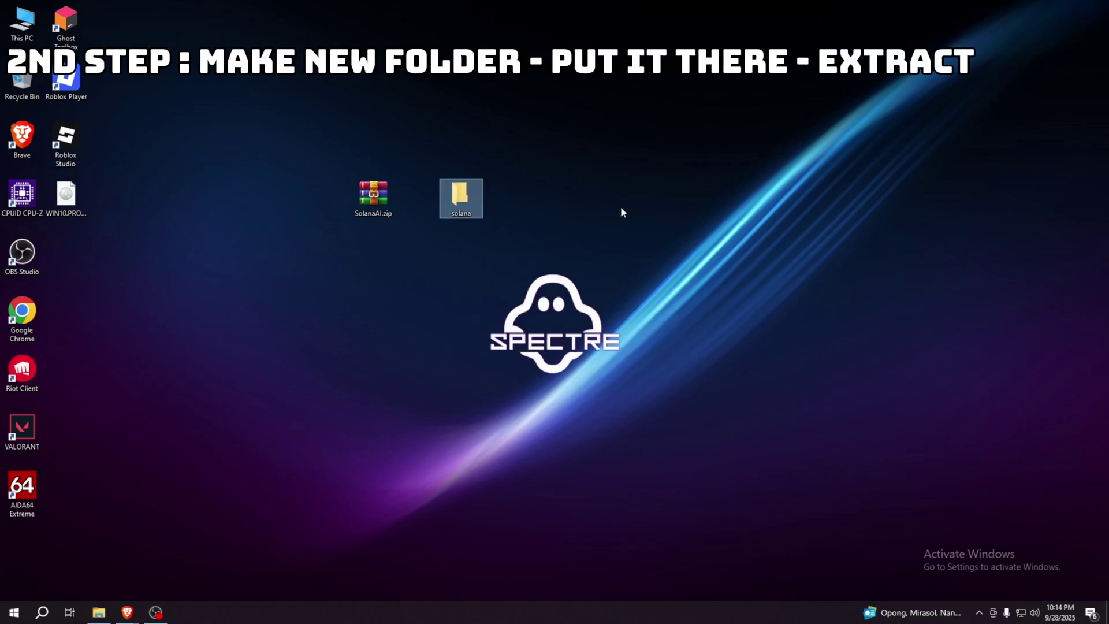
Move SolanaAI.zip into the solana folder and extract it there with Extract Here.
drag(395, 194, 461, 199)
double_click(461, 199)
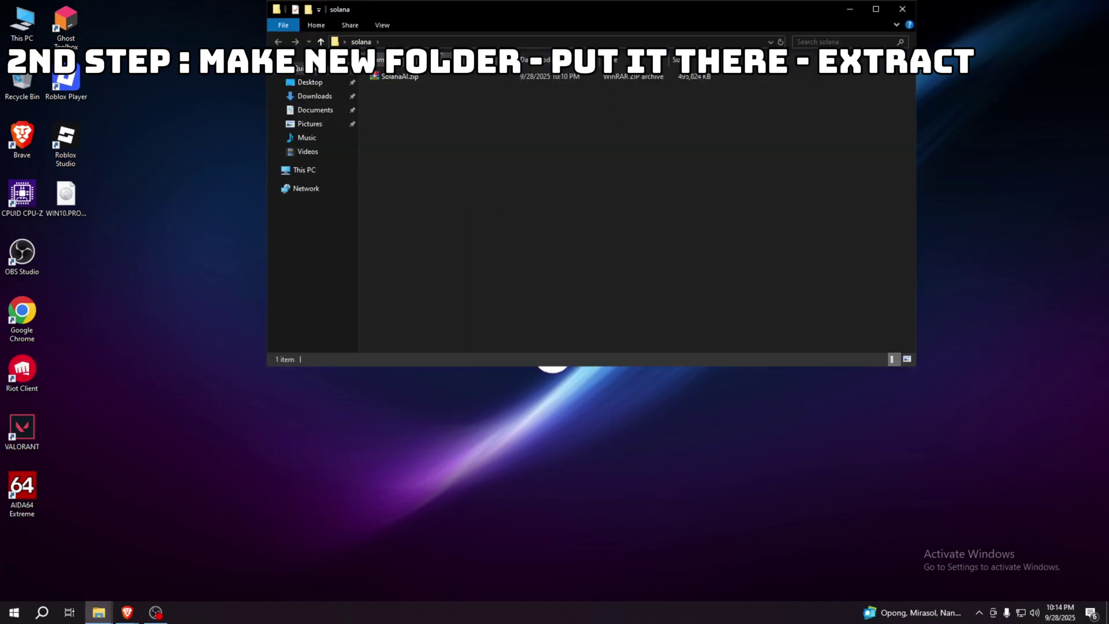
right_click(395, 77)
click(434, 122)
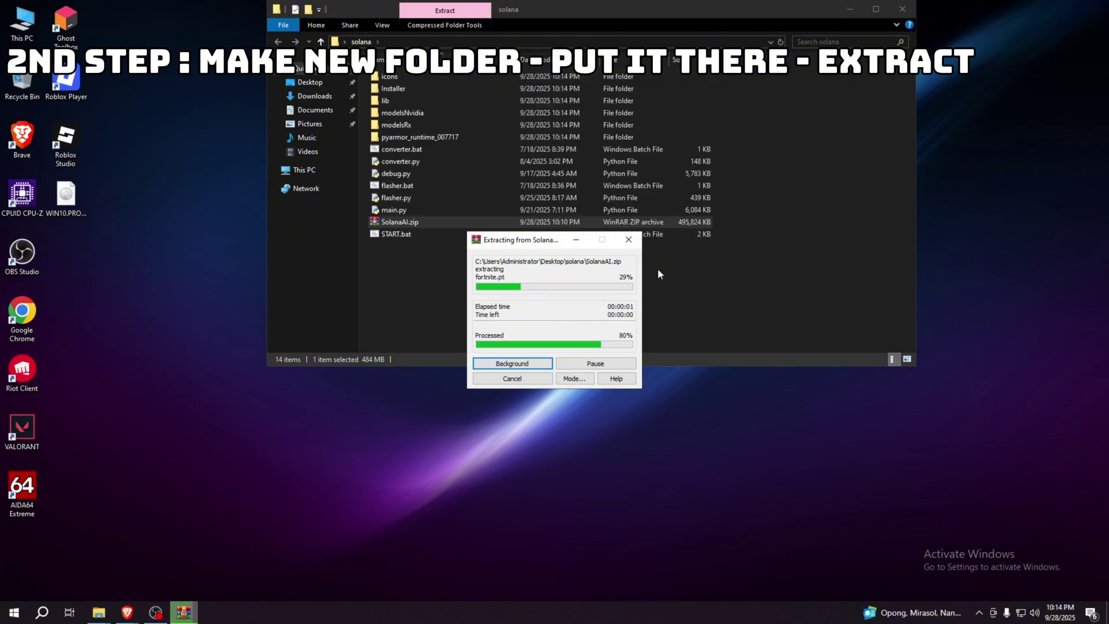
click(659, 270)
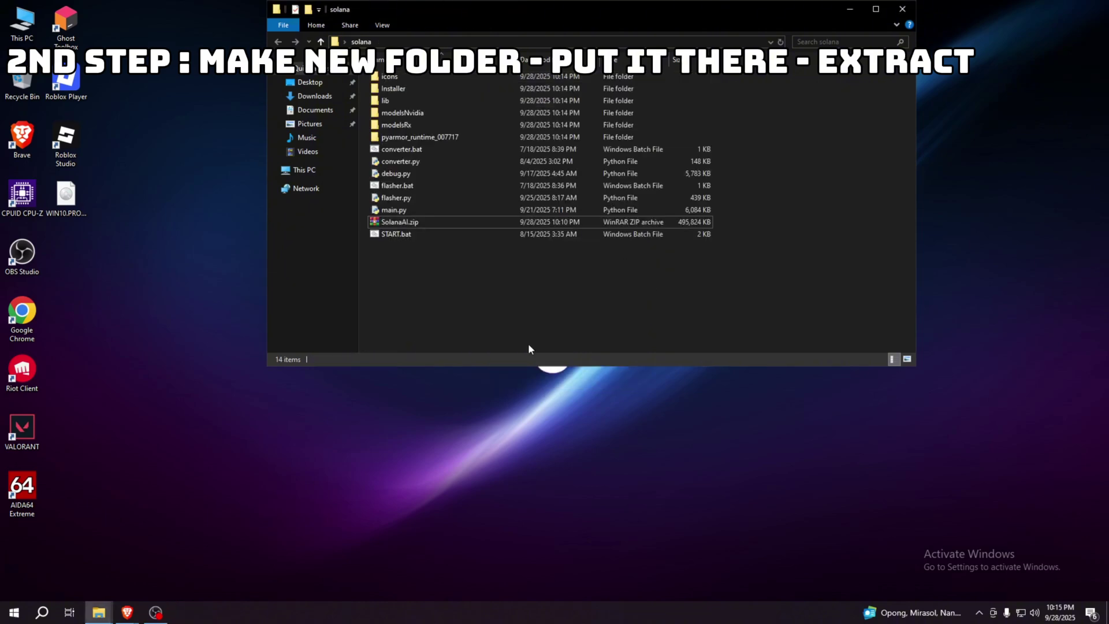
Back in the guide, highlight the recommended install path under Installation Steps.
mouse_move(122, 600)
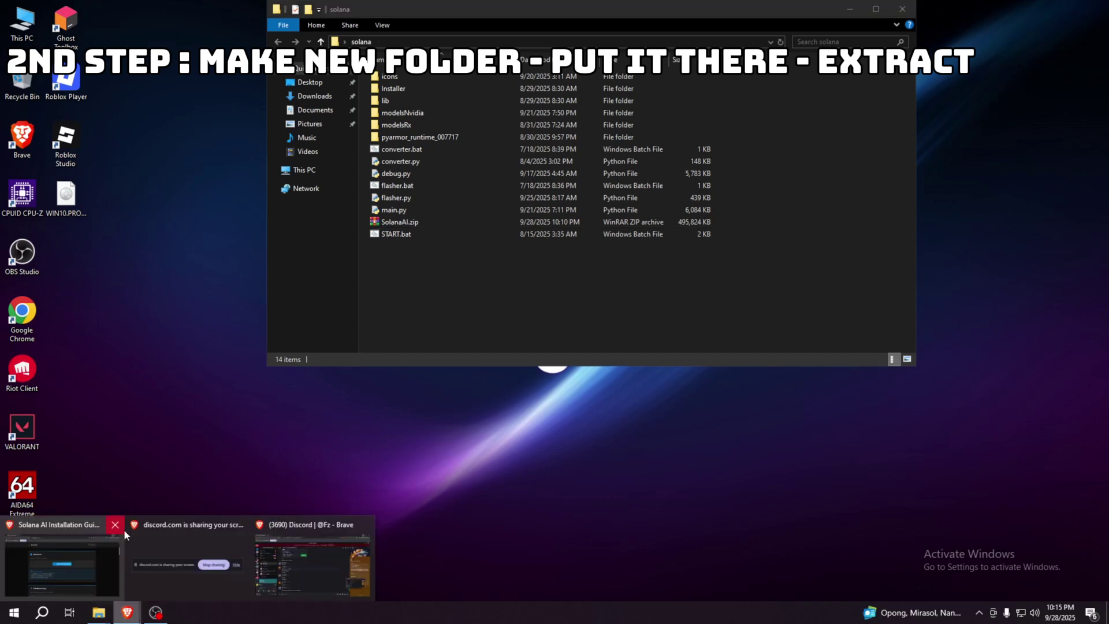
click(75, 548)
scroll(438, 300, down, 5)
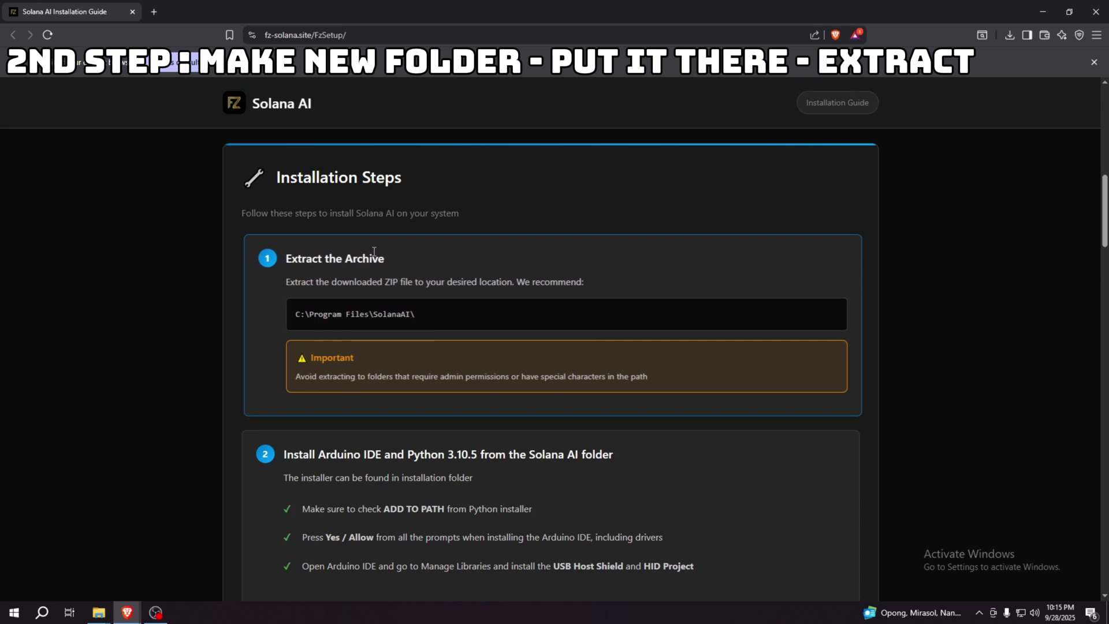
drag(295, 314, 439, 308)
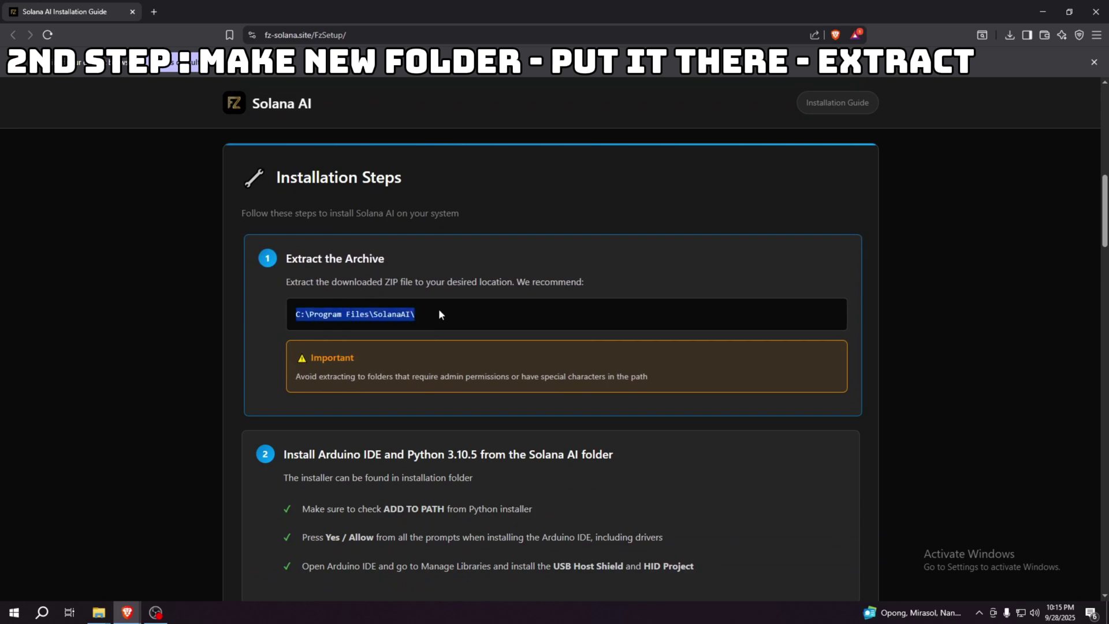
click(441, 309)
Highlight the ADD TO PATH reminder and bring step 2 into view.
scroll(350, 392, down, 3)
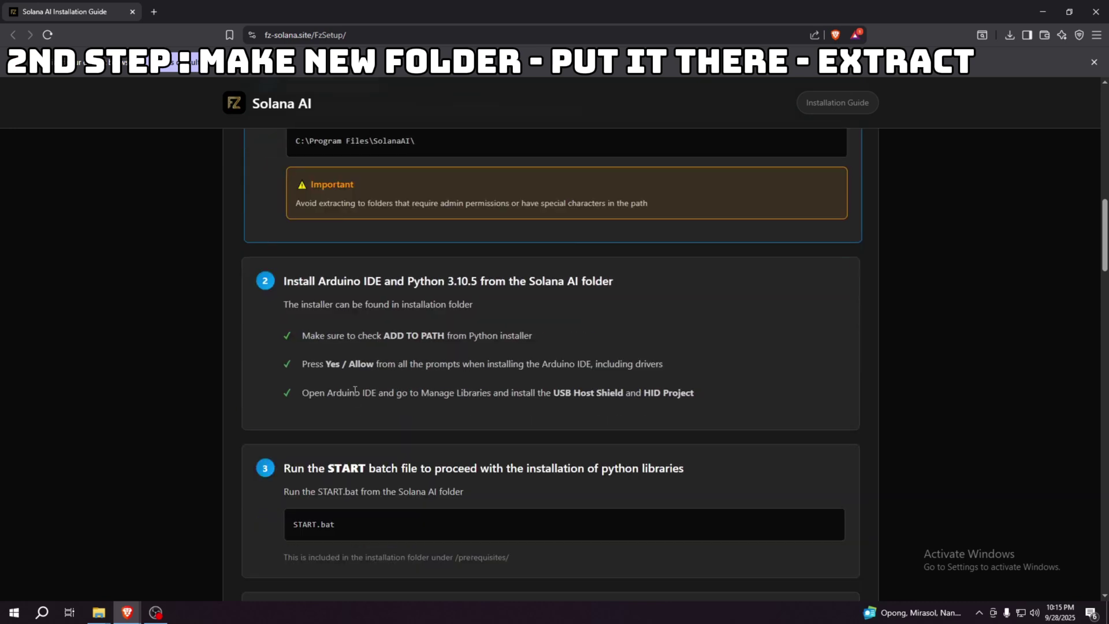
drag(304, 338, 520, 329)
click(567, 319)
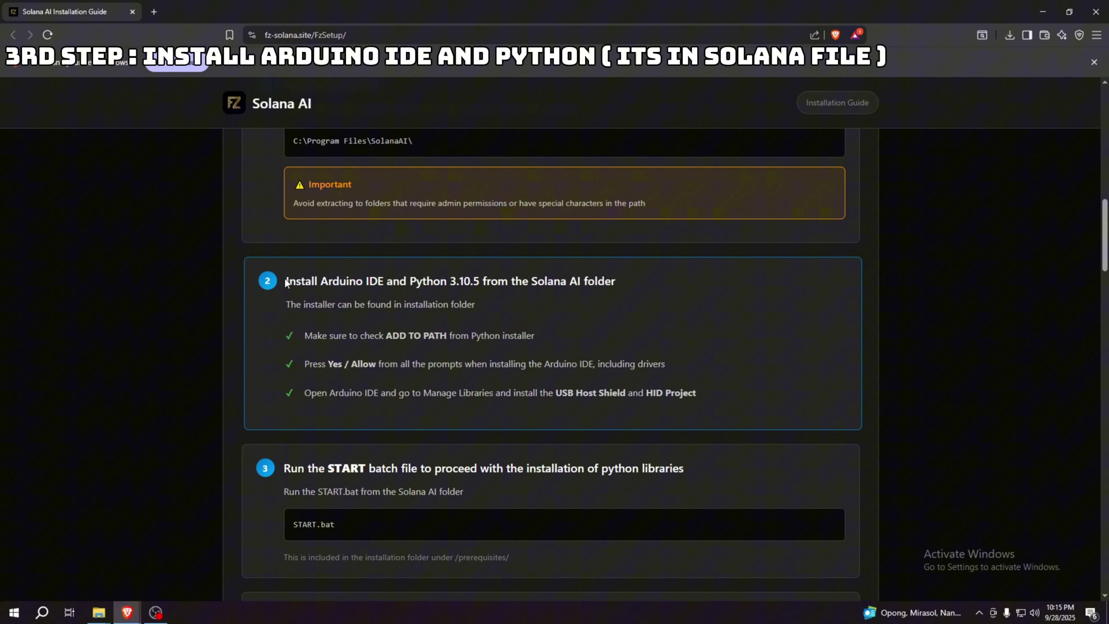
drag(286, 282, 526, 283)
scroll(471, 323, down, 3)
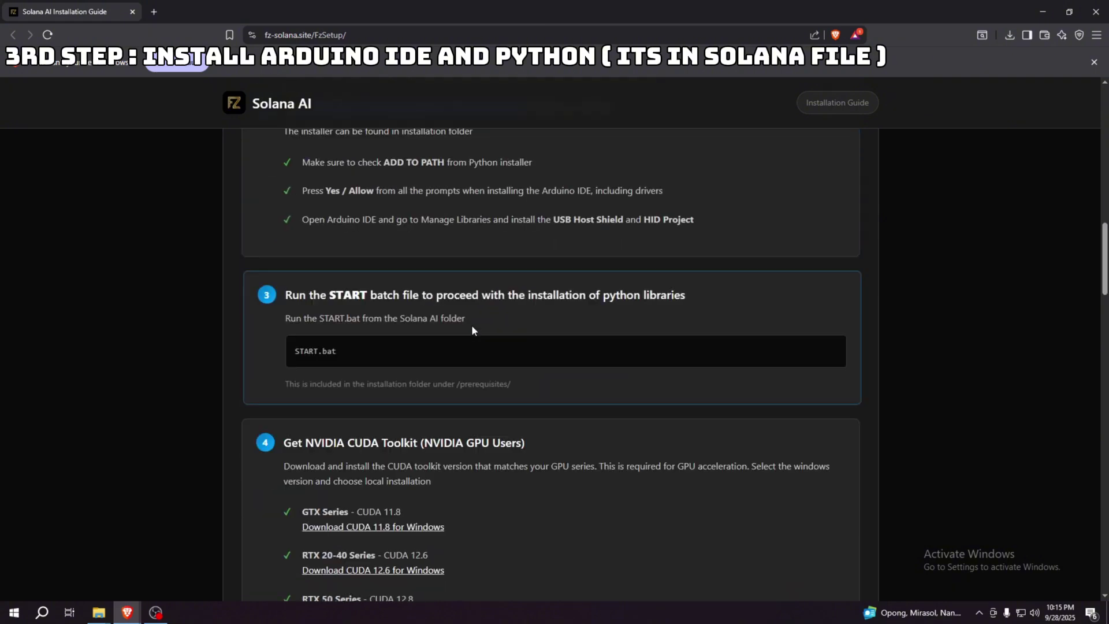
scroll(475, 242, up, 1)
click(327, 177)
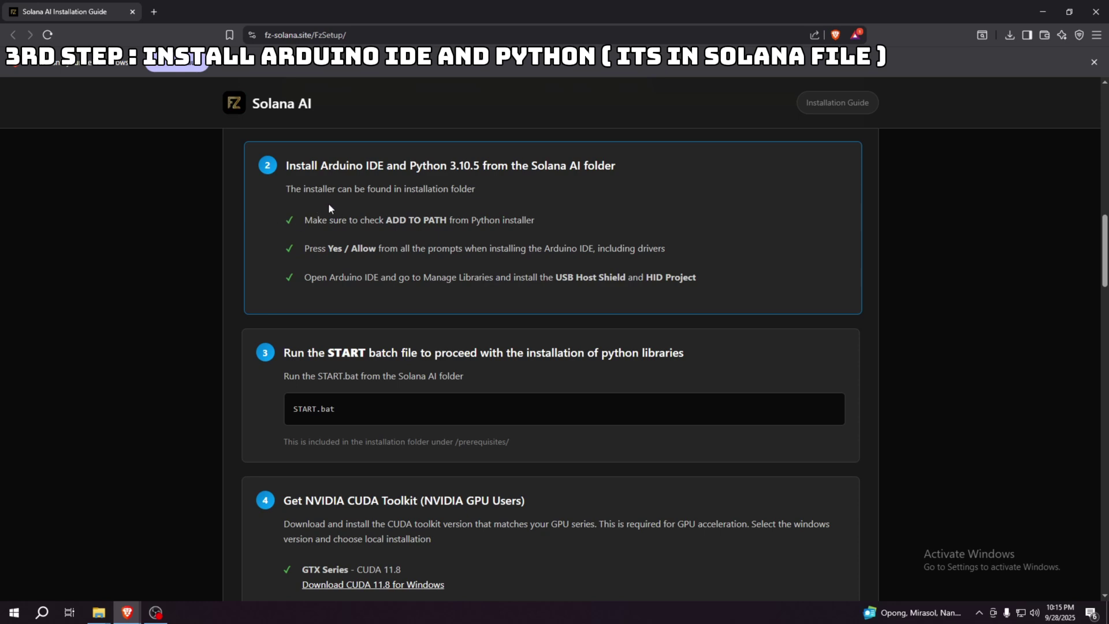
Install Arduino IDE 2.3.6 from the solana Installer folder for the current user only.
key(alt+Tab)
double_click(574, 194)
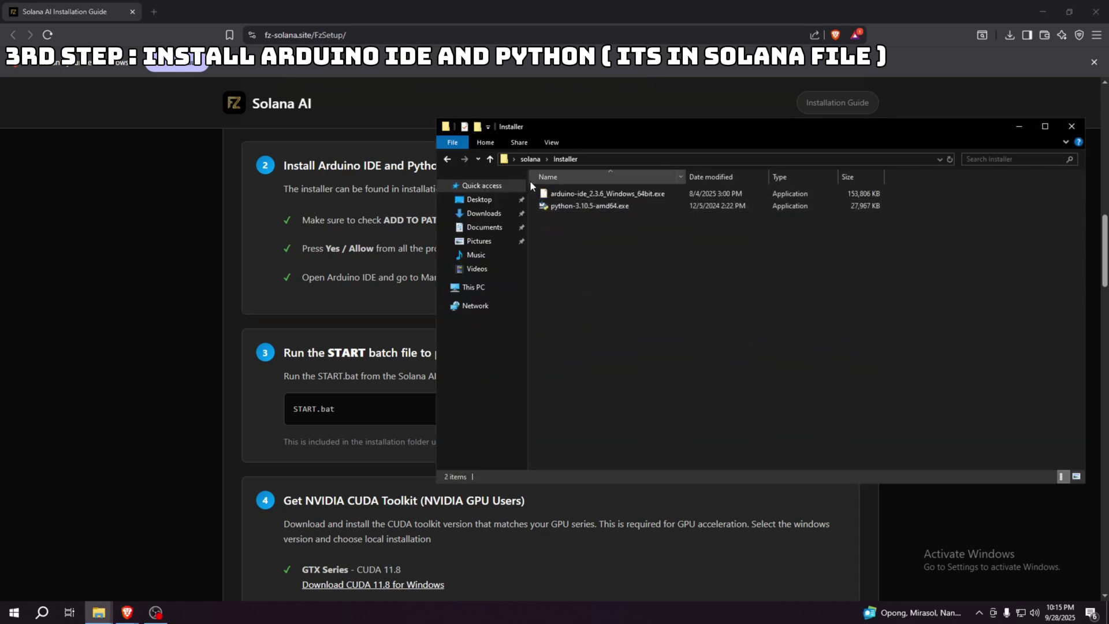
double_click(621, 195)
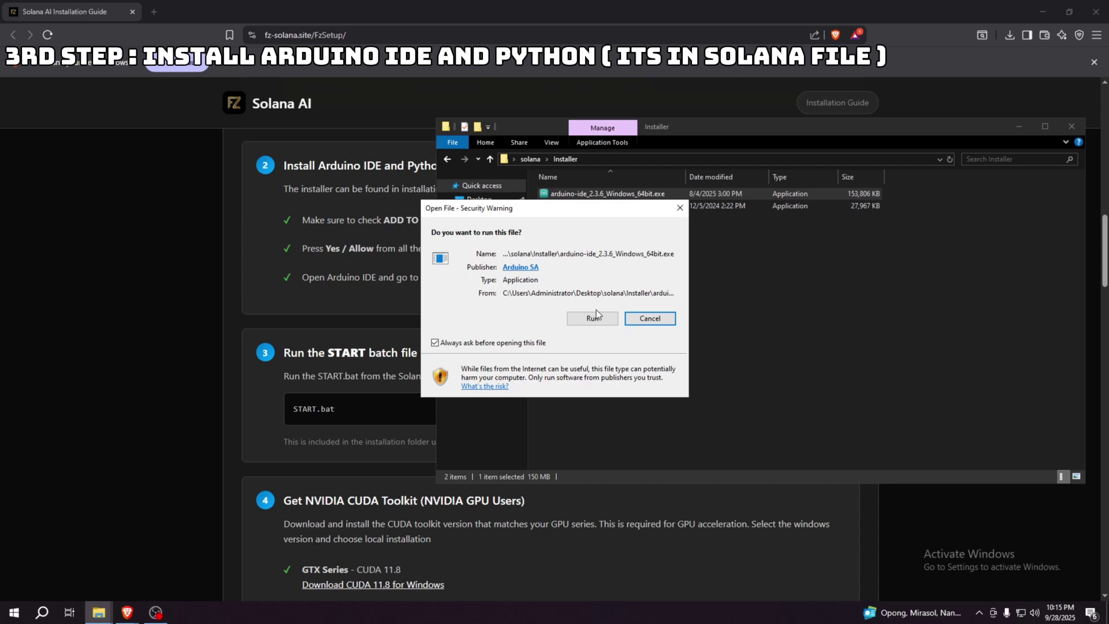
click(593, 314)
click(613, 399)
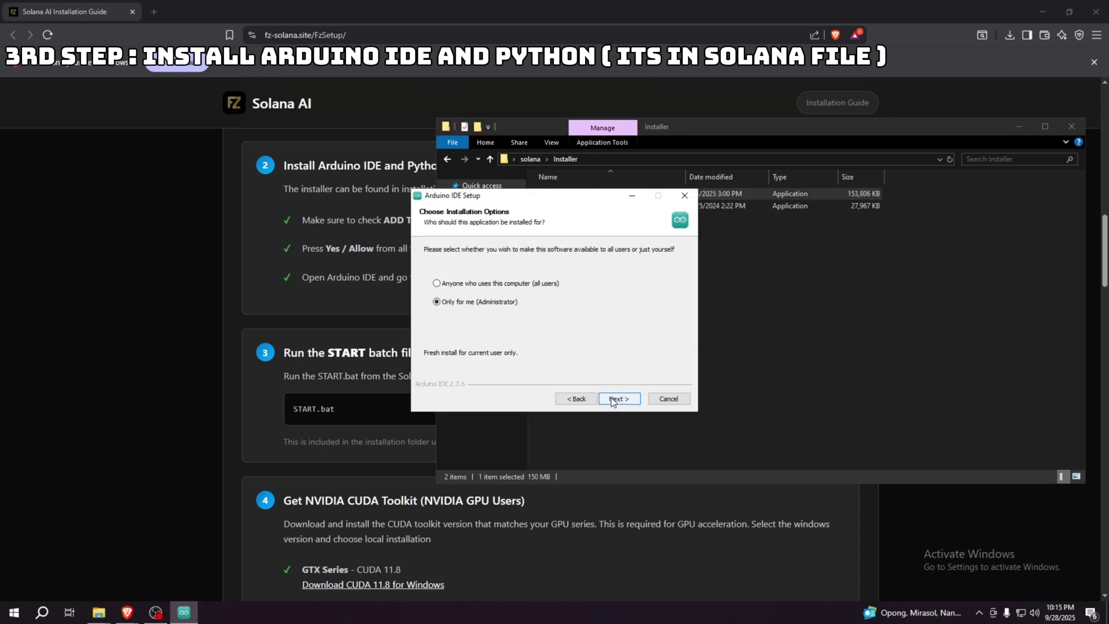
click(613, 399)
click(611, 399)
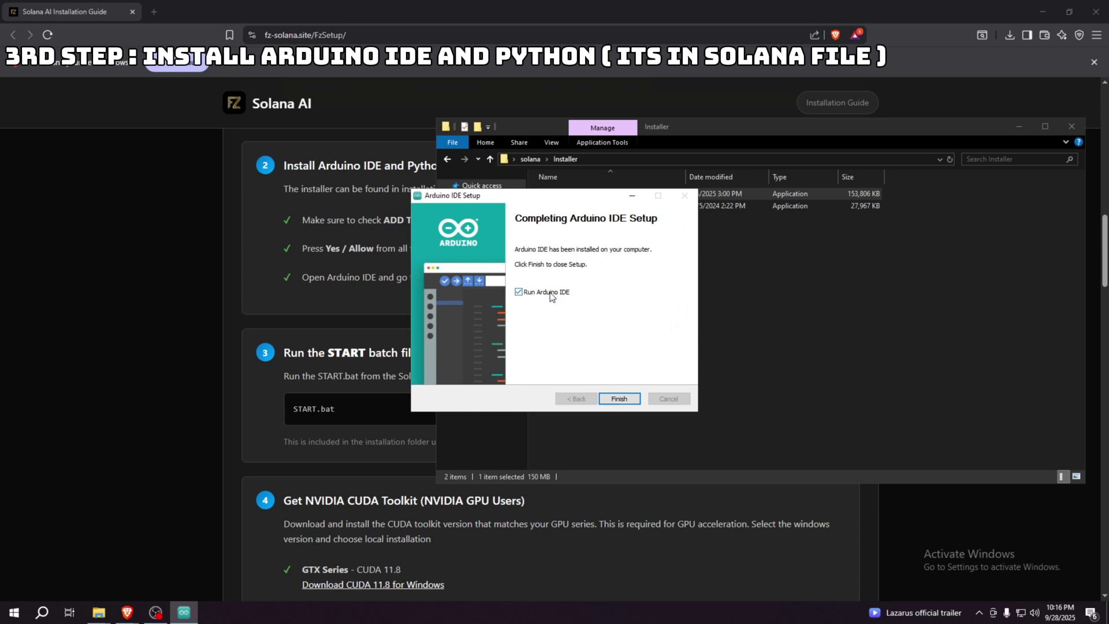
click(619, 398)
Launch the Python 3.10.5 installer, cancel it since Python is present, and return to the guide.
double_click(585, 205)
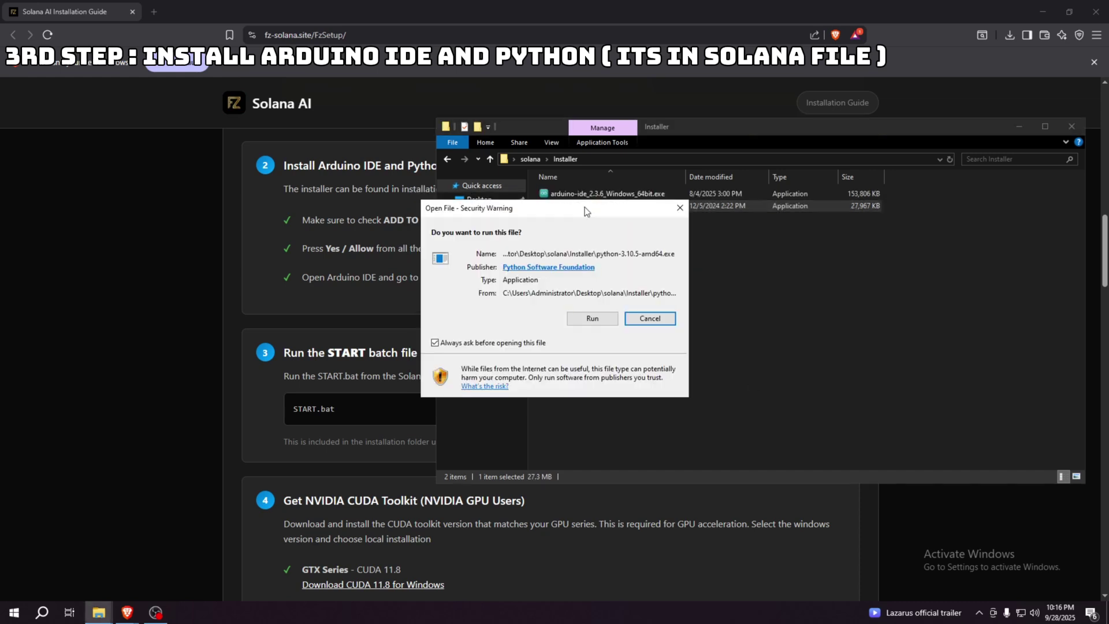
click(606, 320)
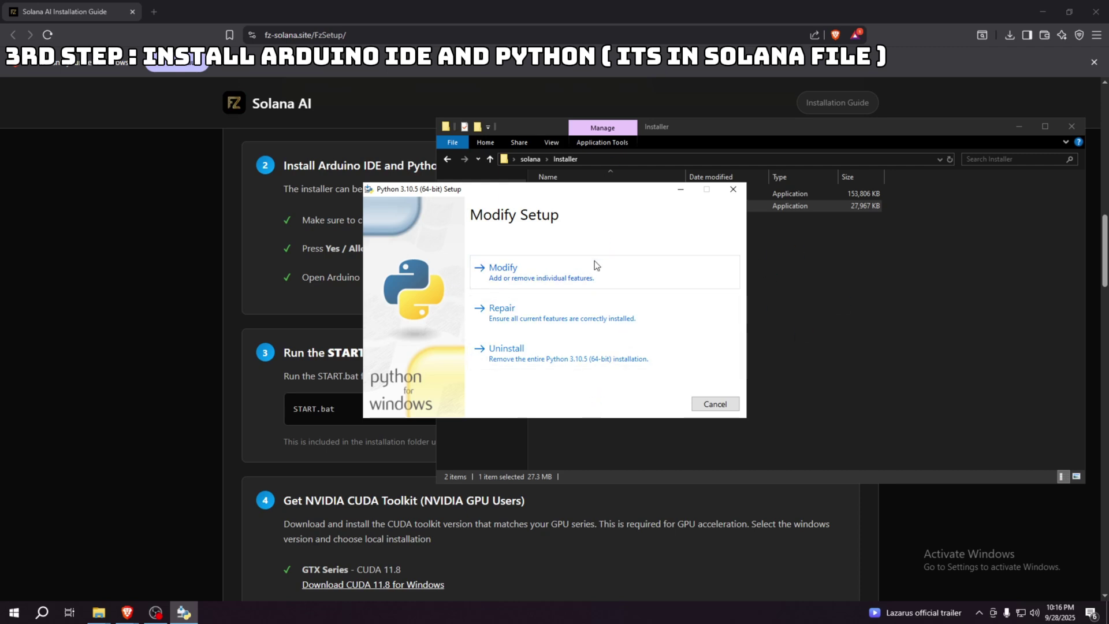
click(714, 405)
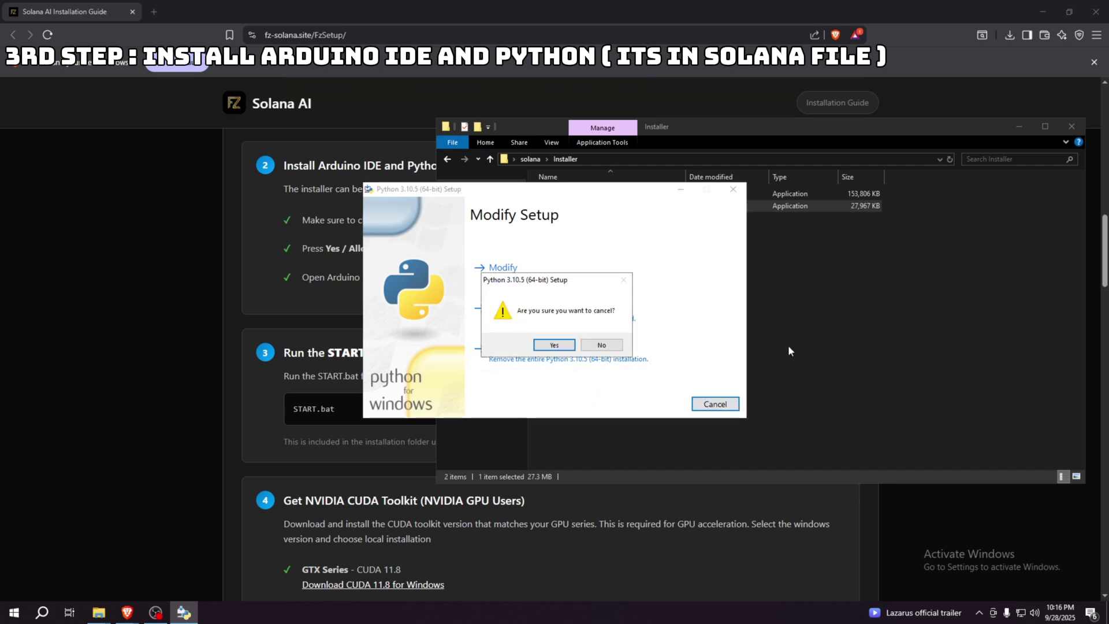
click(555, 344)
click(398, 275)
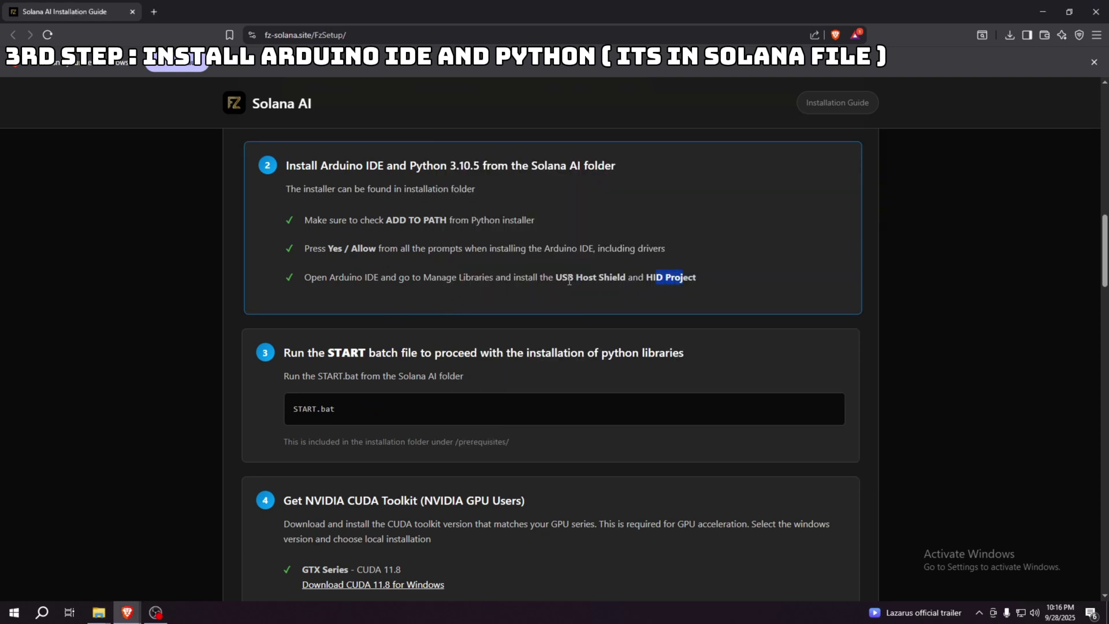
Highlight step 4's CUDA versions: GTX 11.8, RTX 20-40 12.6, RTX 50 12.8.
scroll(659, 279, down, 3)
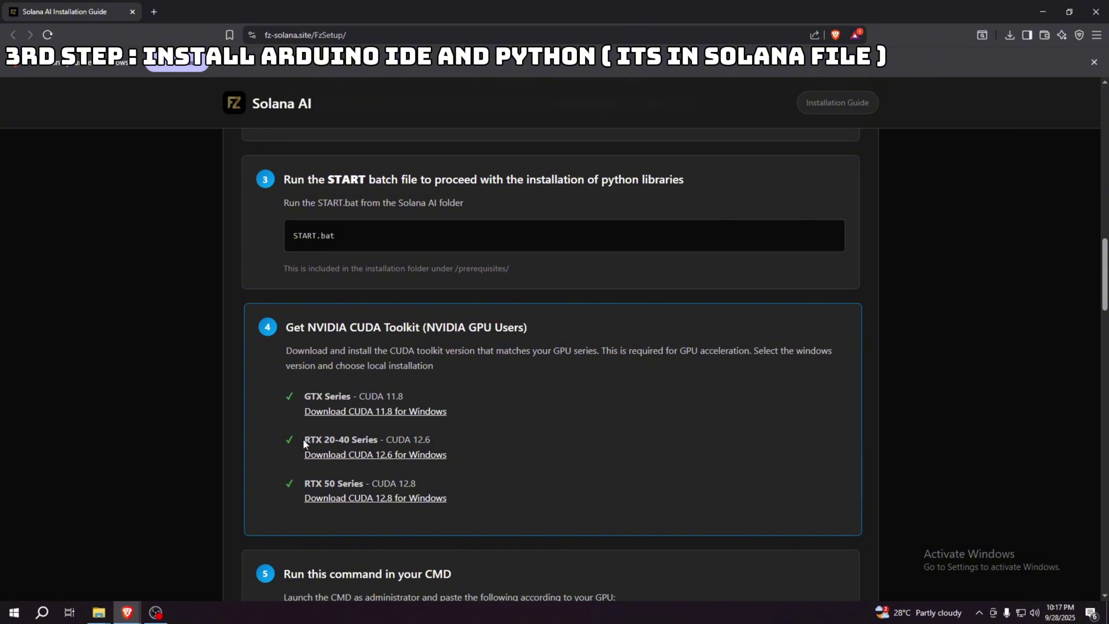
drag(303, 396, 413, 392)
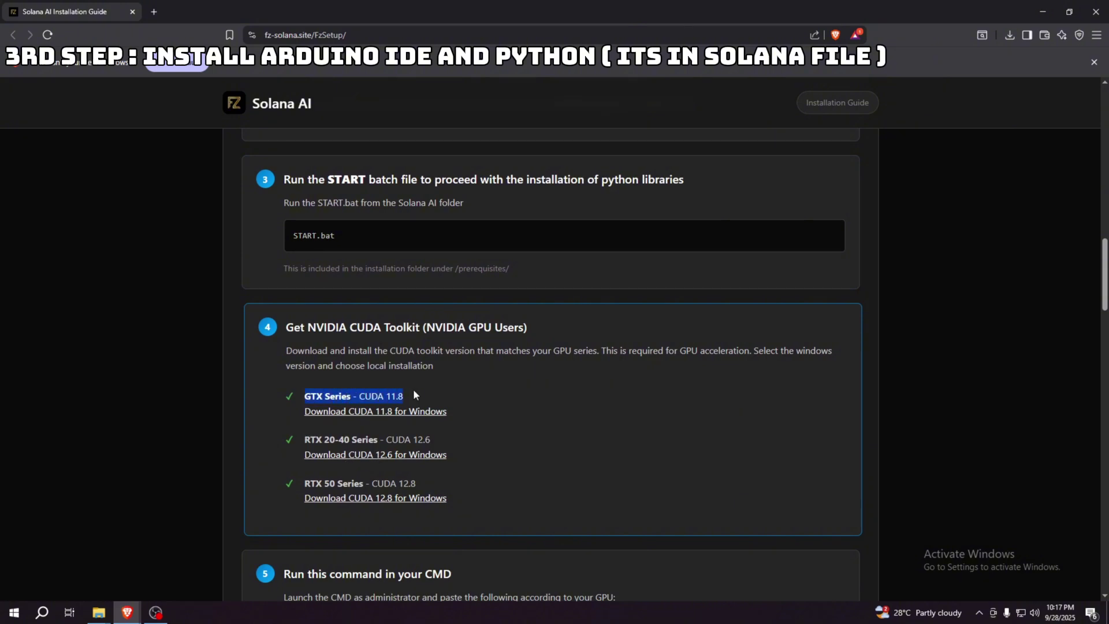
drag(305, 443, 444, 444)
drag(304, 483, 436, 485)
click(574, 429)
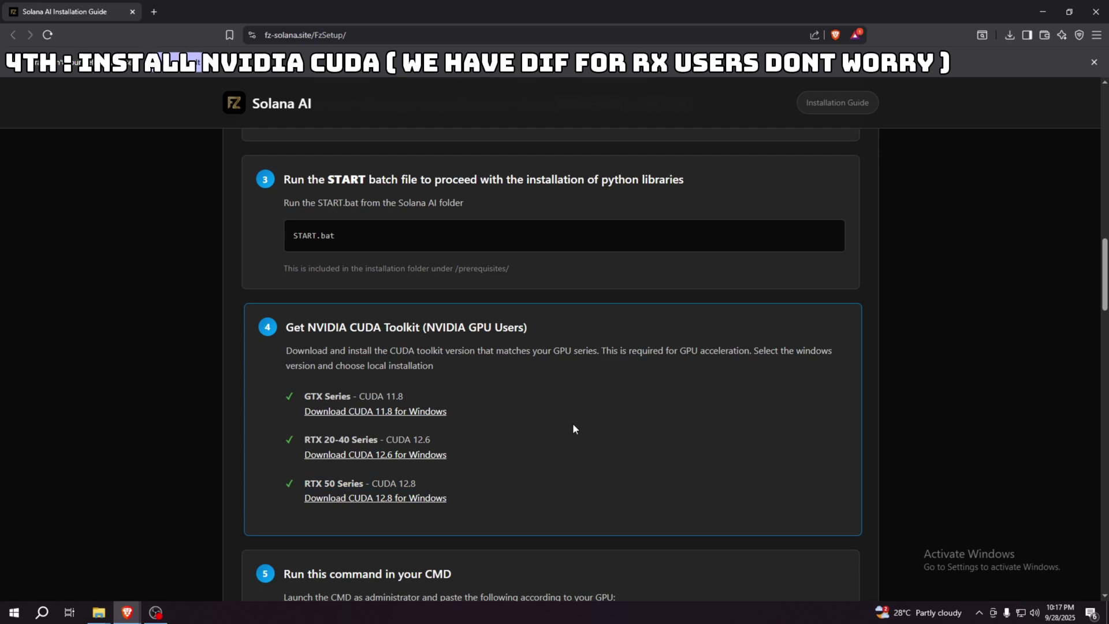
Search 'about' to open About your PC and find the NVIDIA GeForce RTX 3060 graphics card.
key(super)
text(about)
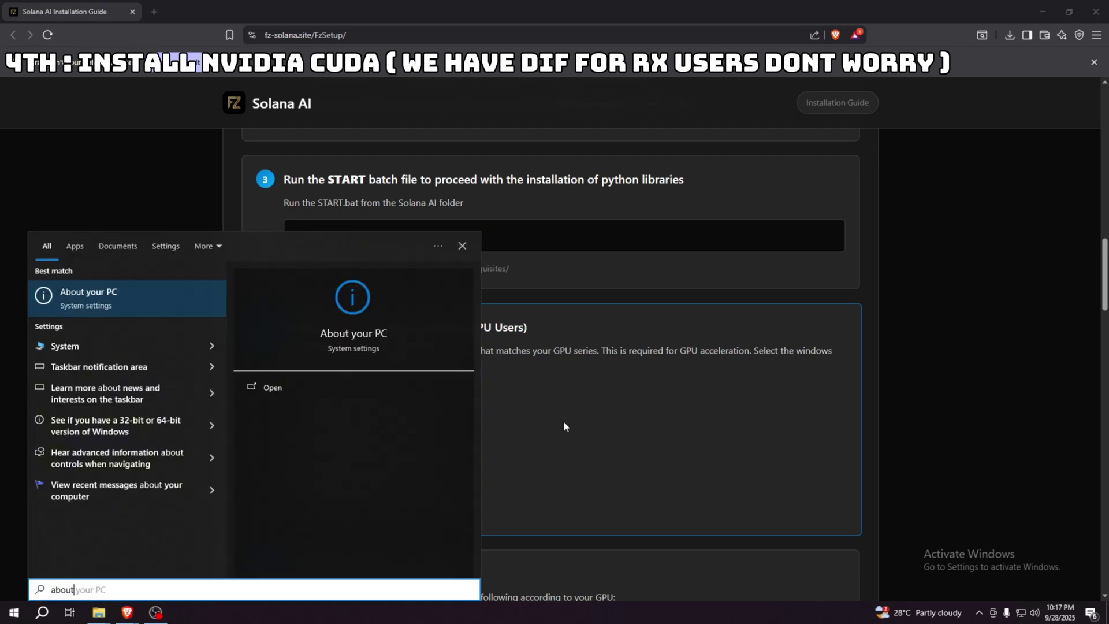
key(Return)
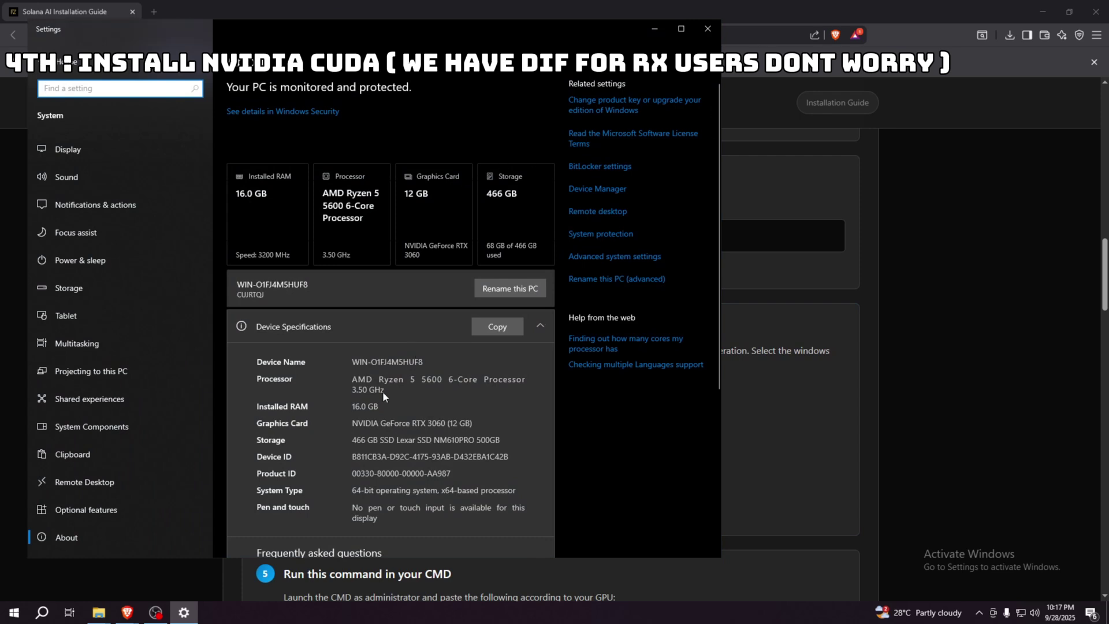
scroll(383, 397, down, 2)
scroll(383, 396, down, 1)
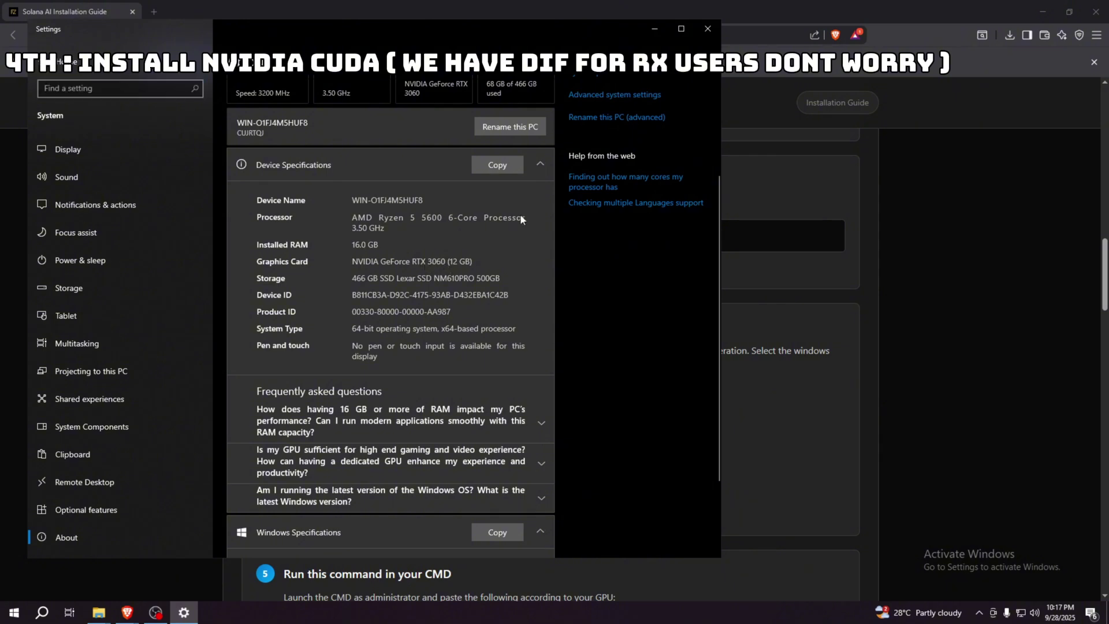
Download the 3.0 GB CUDA 12.6 local exe installer for Windows 10 x86_64.
click(653, 29)
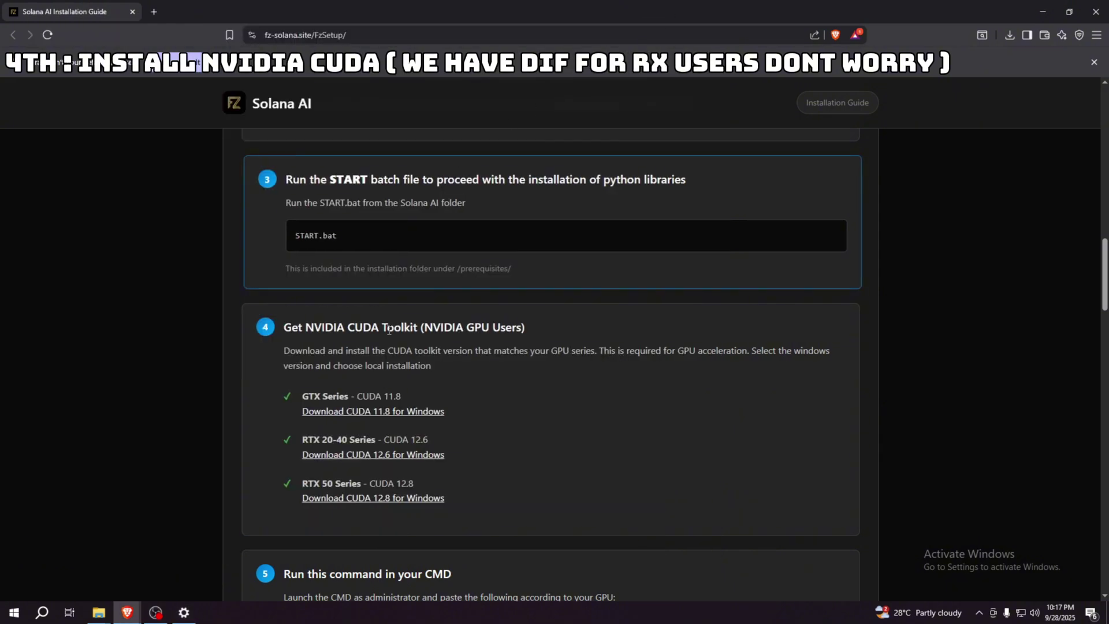
click(349, 459)
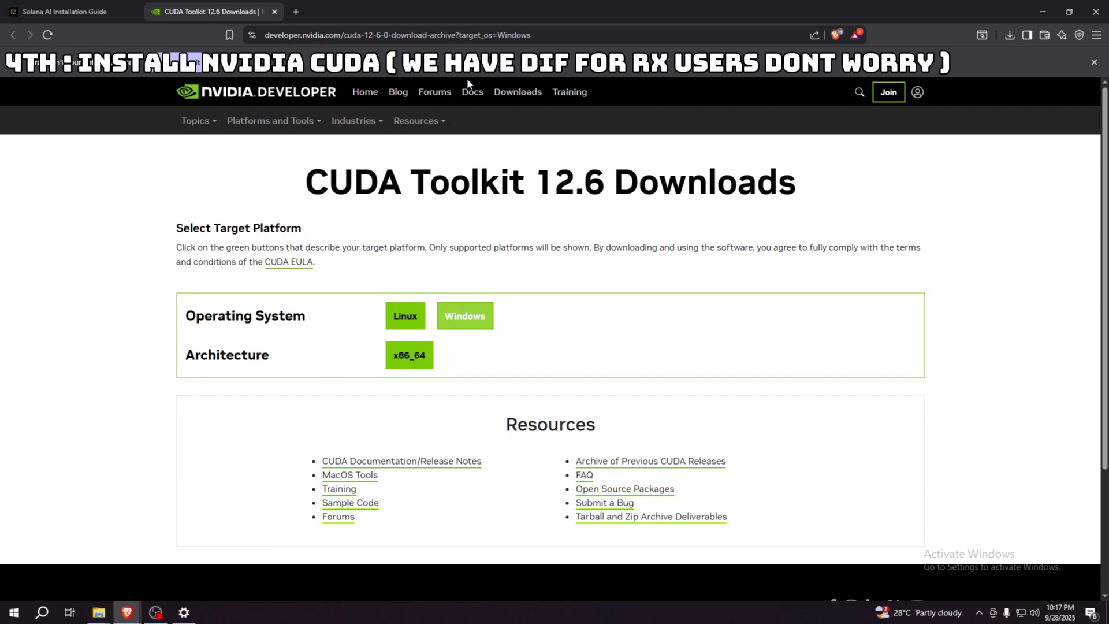
click(465, 315)
scroll(473, 317, down, 2)
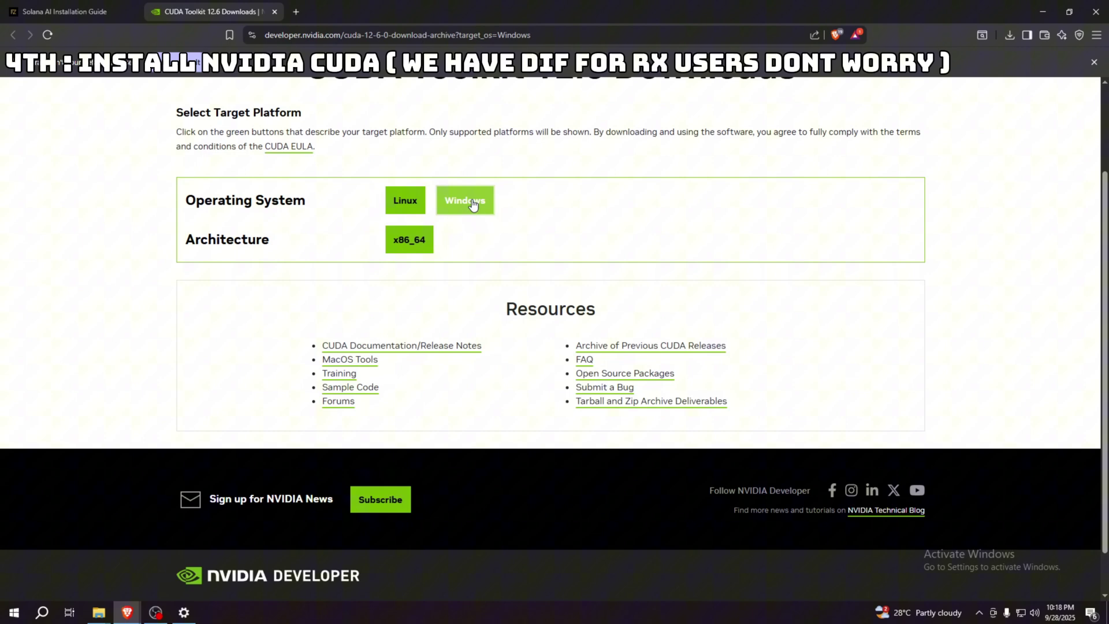
click(407, 243)
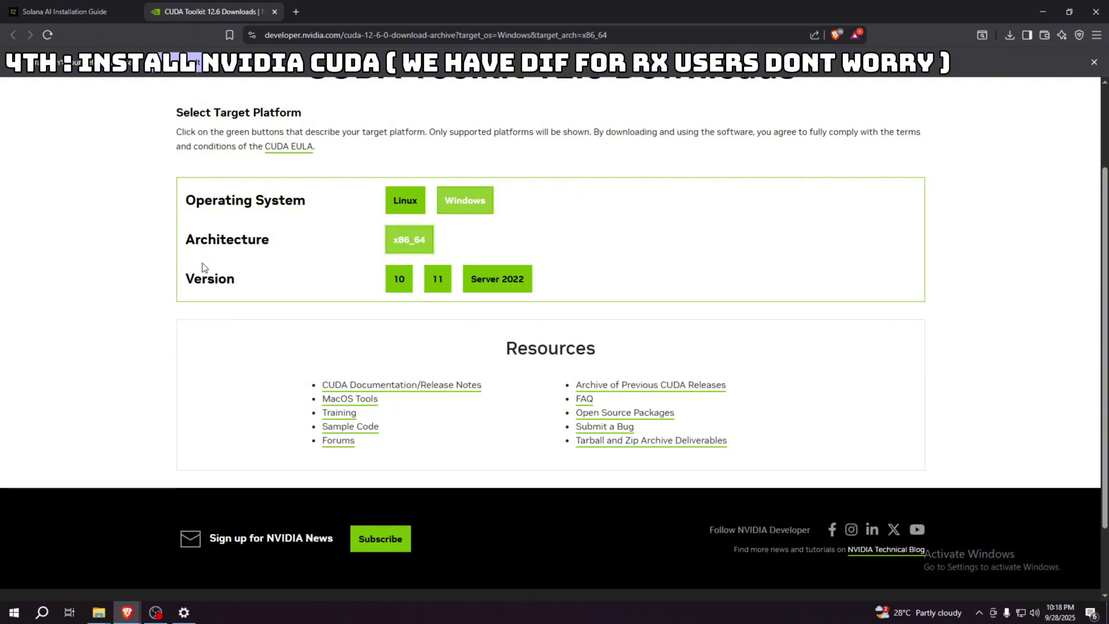
click(398, 283)
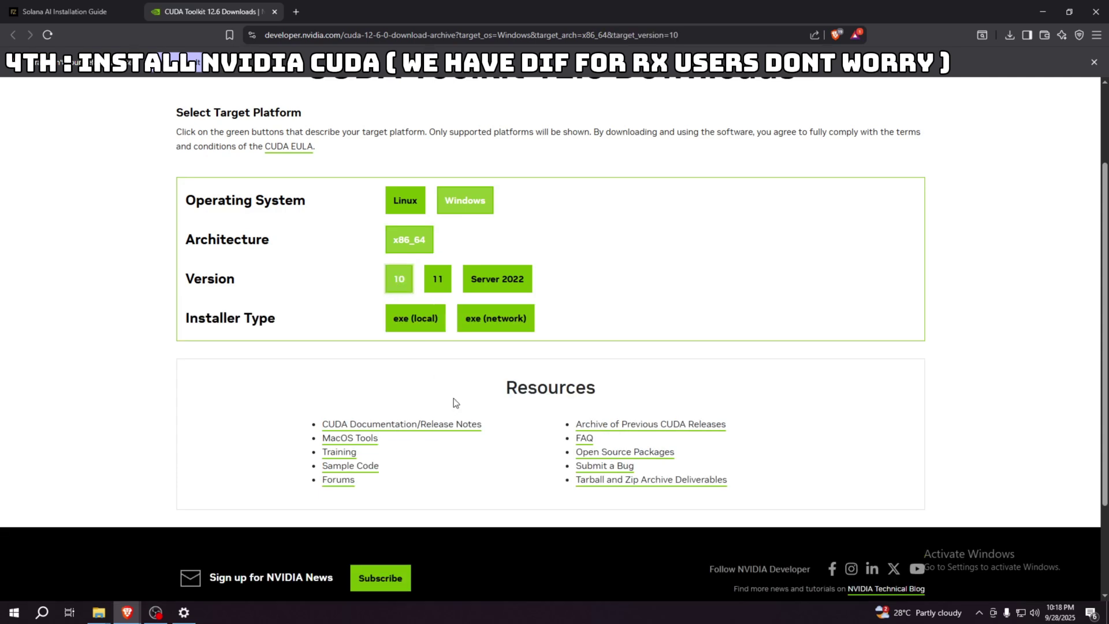
click(415, 321)
scroll(531, 466, down, 1)
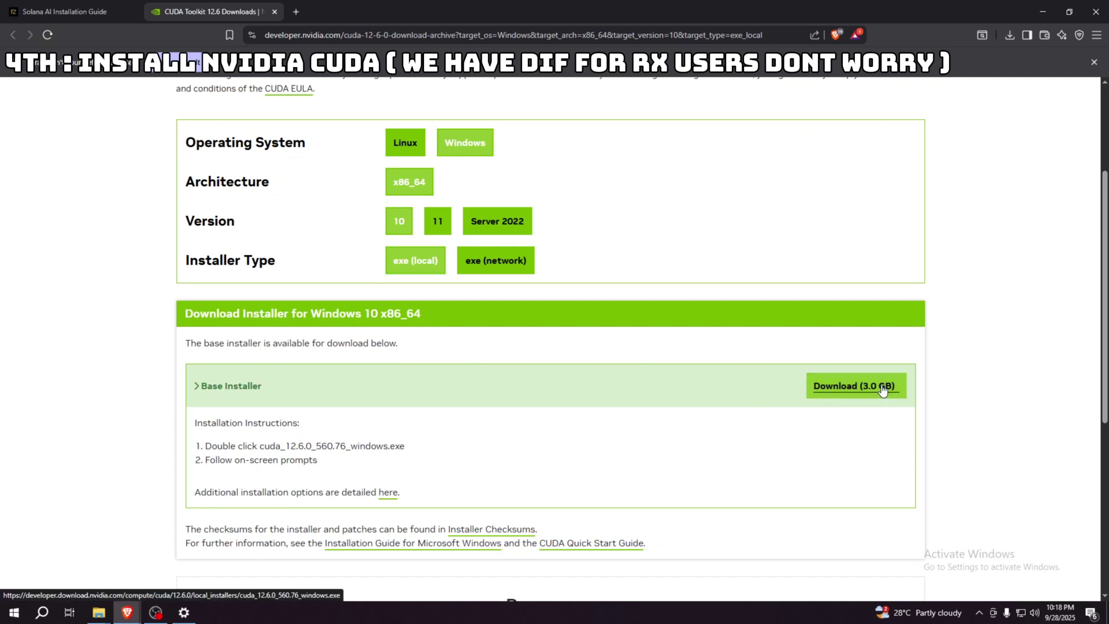
click(855, 386)
click(470, 296)
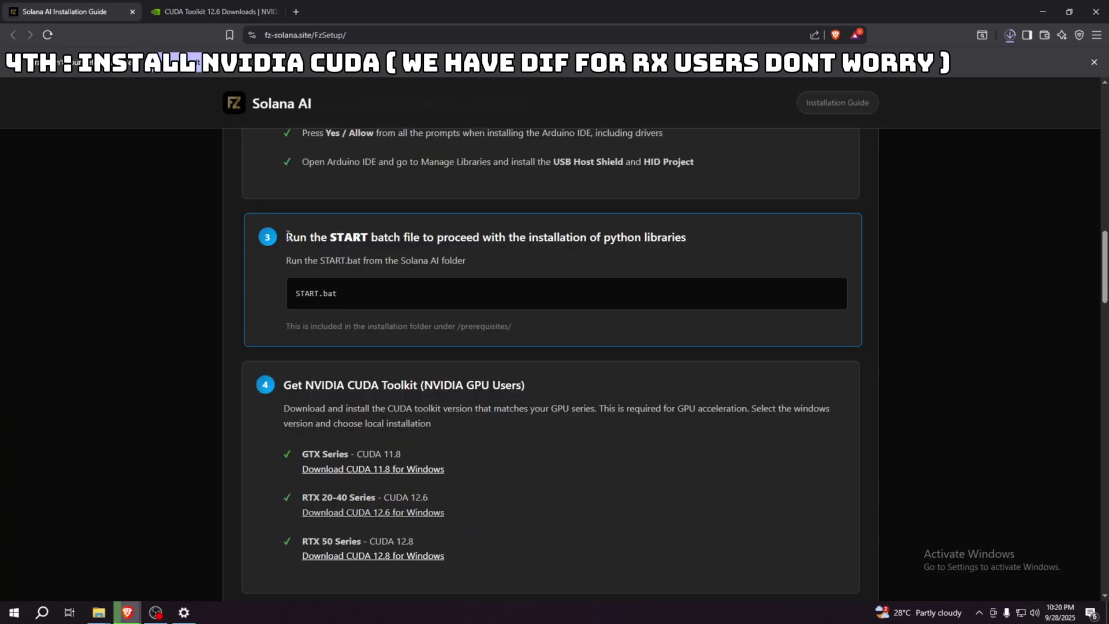
Highlight the guide's step 3 instructions for running START.bat, then deselect.
drag(287, 237, 574, 280)
click(731, 251)
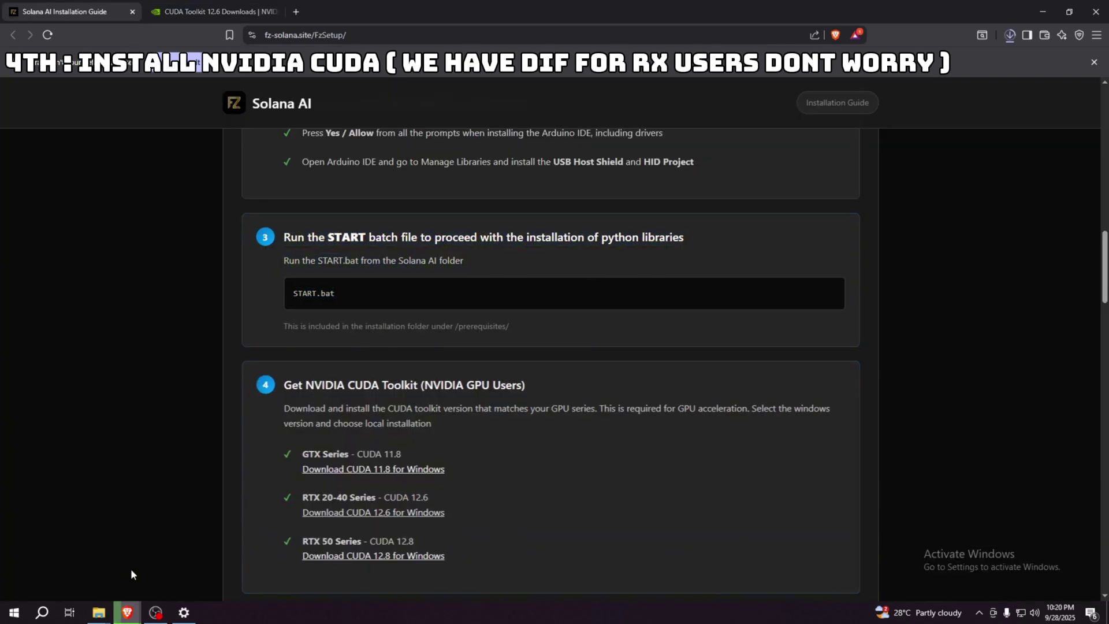
Run START.bat from the solana folder, allowing it past the security warning.
mouse_move(112, 594)
click(183, 555)
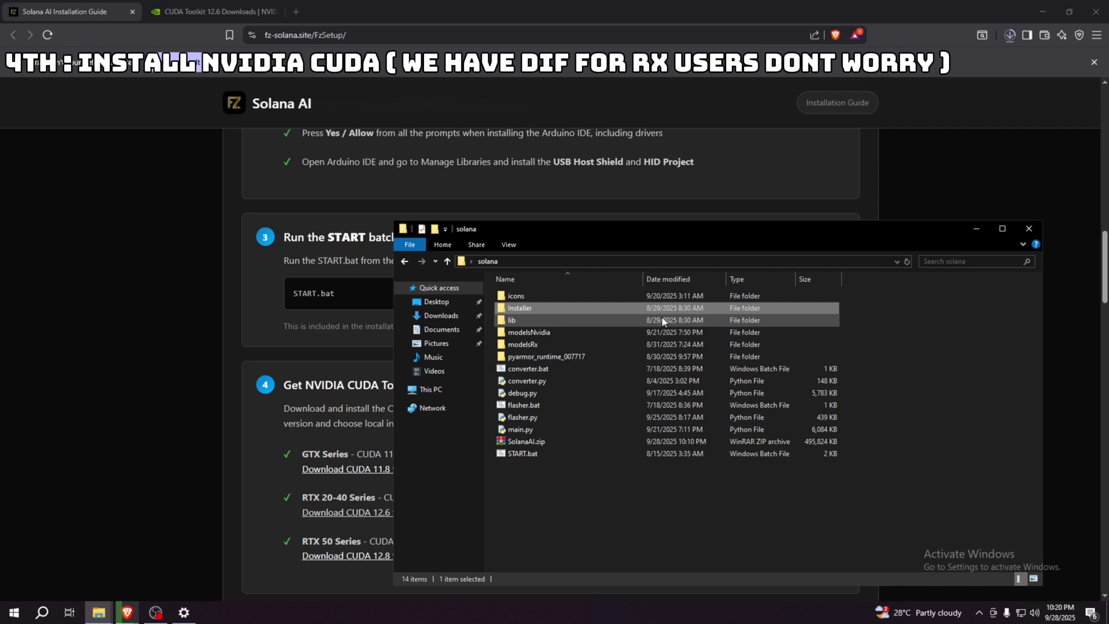
drag(497, 469, 551, 456)
double_click(551, 455)
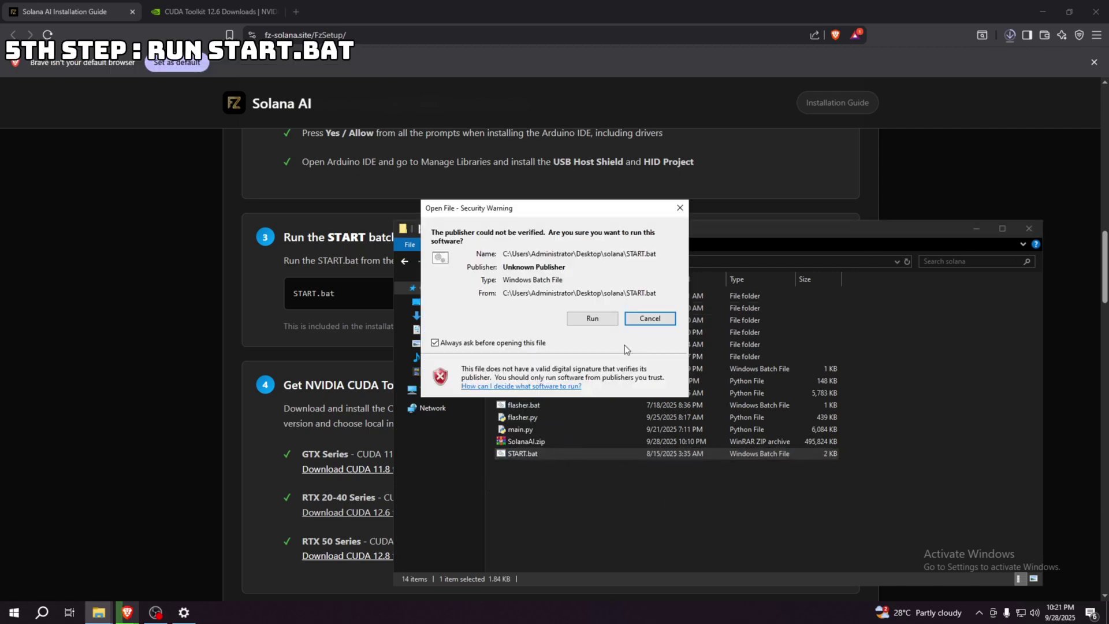
click(604, 321)
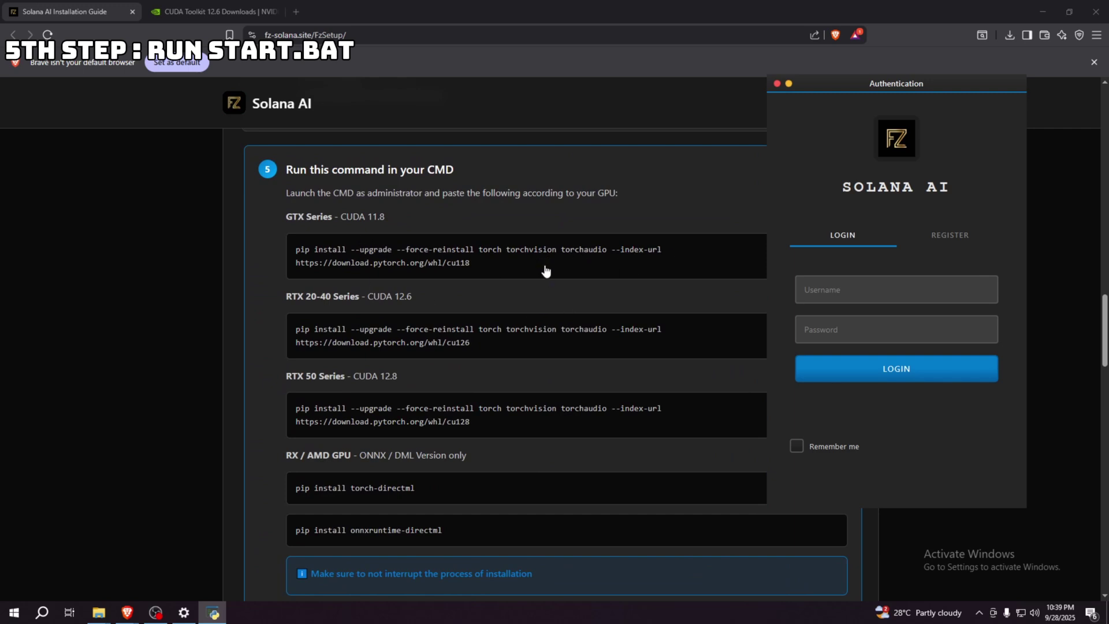
On the REGISTER form, enter a username and a masked password.
mouse_move(923, 91)
mouse_down()
mouse_move(952, 92)
mouse_move(950, 81)
mouse_move(913, 86)
mouse_up()
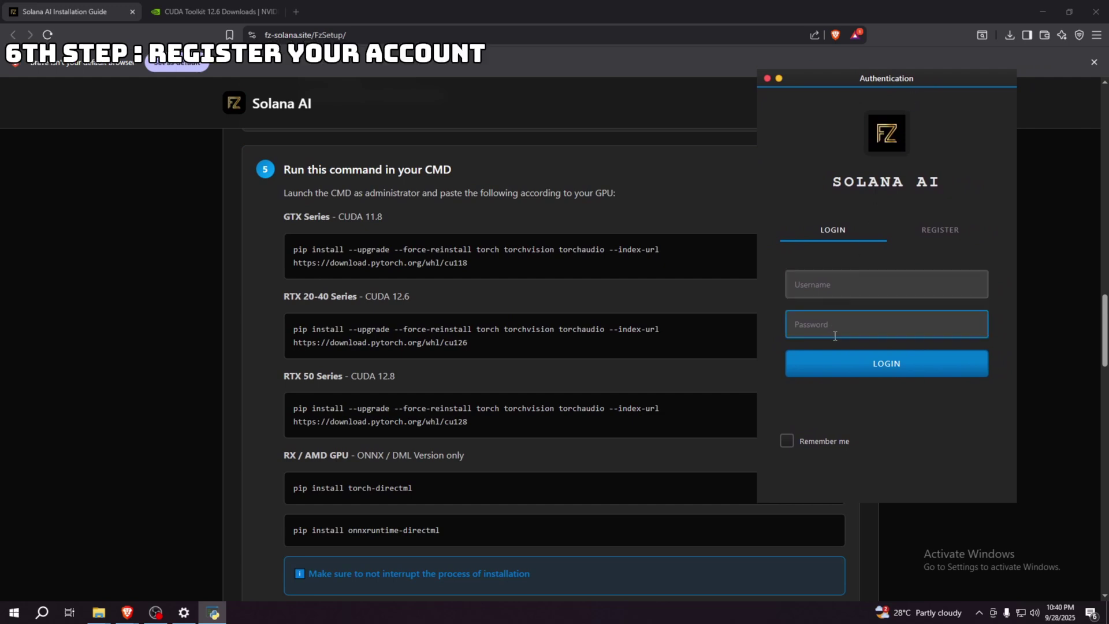
click(949, 234)
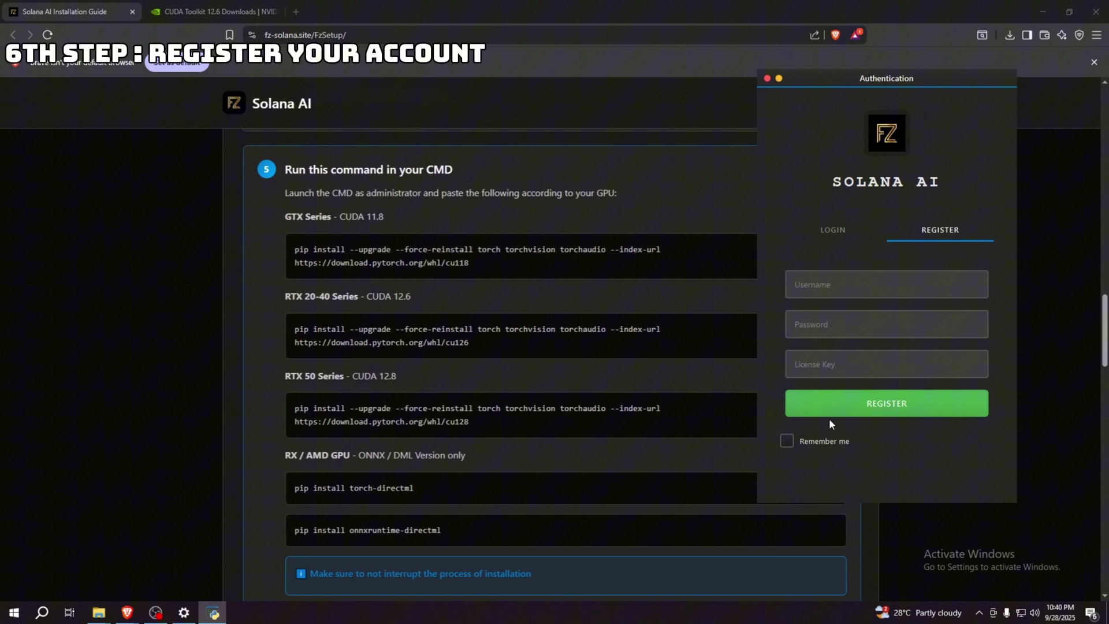
click(852, 318)
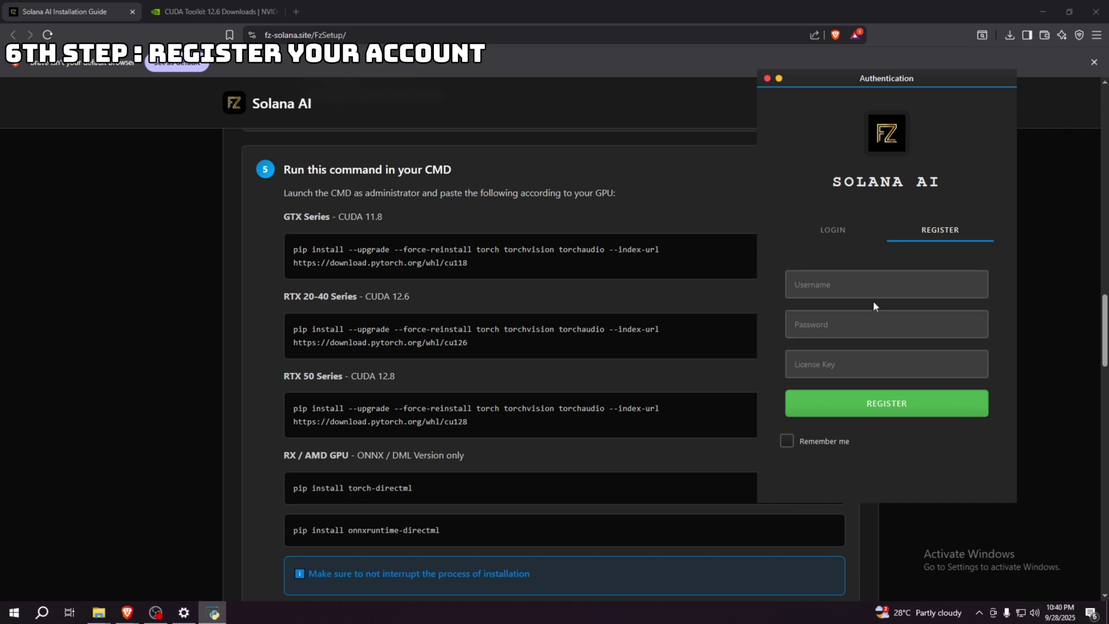
text(Dexdmg)
click(852, 333)
text(••••••)
Paste the licence key into the License Key field and enable Remember me.
click(849, 362)
click(804, 445)
click(924, 364)
key(ctrl+v)
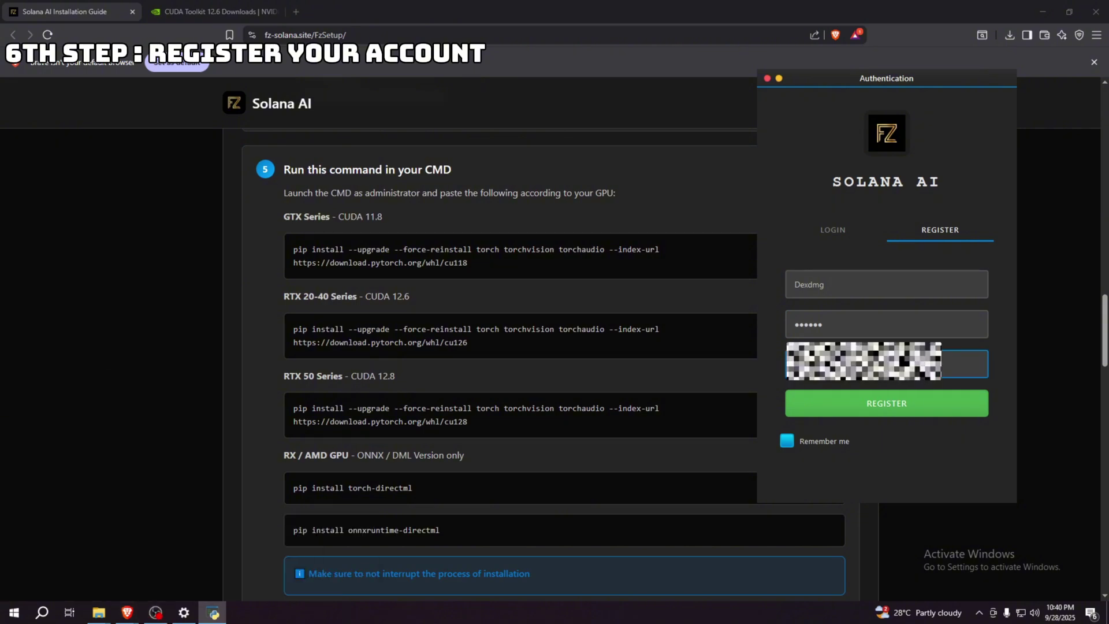
Submit the registration, then exit the Solana AI configuration window that appears.
click(892, 406)
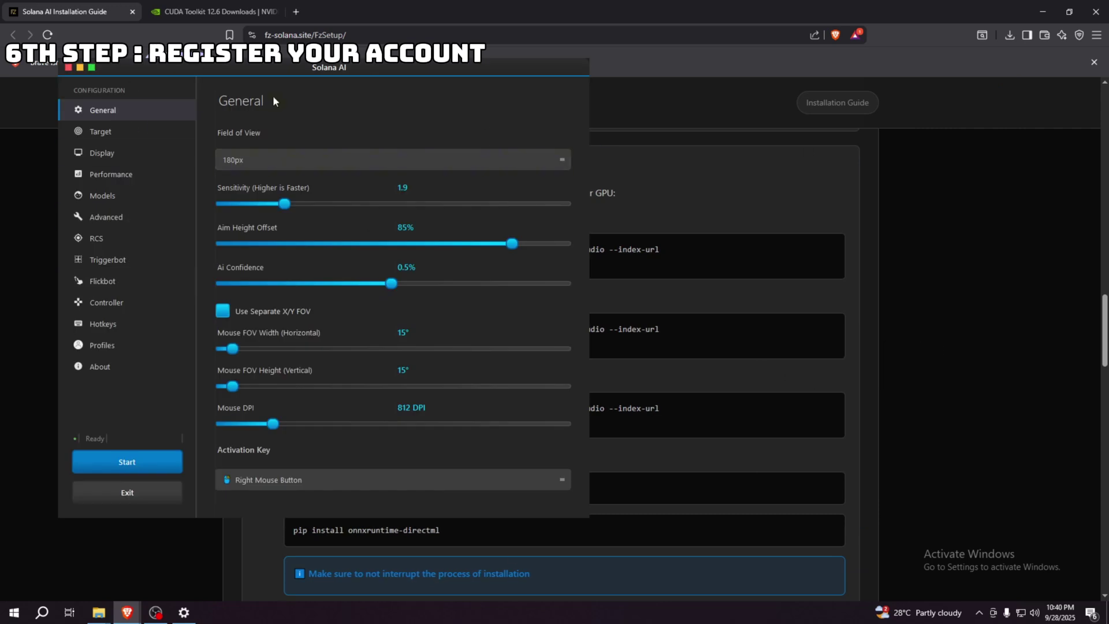
drag(245, 80, 650, 75)
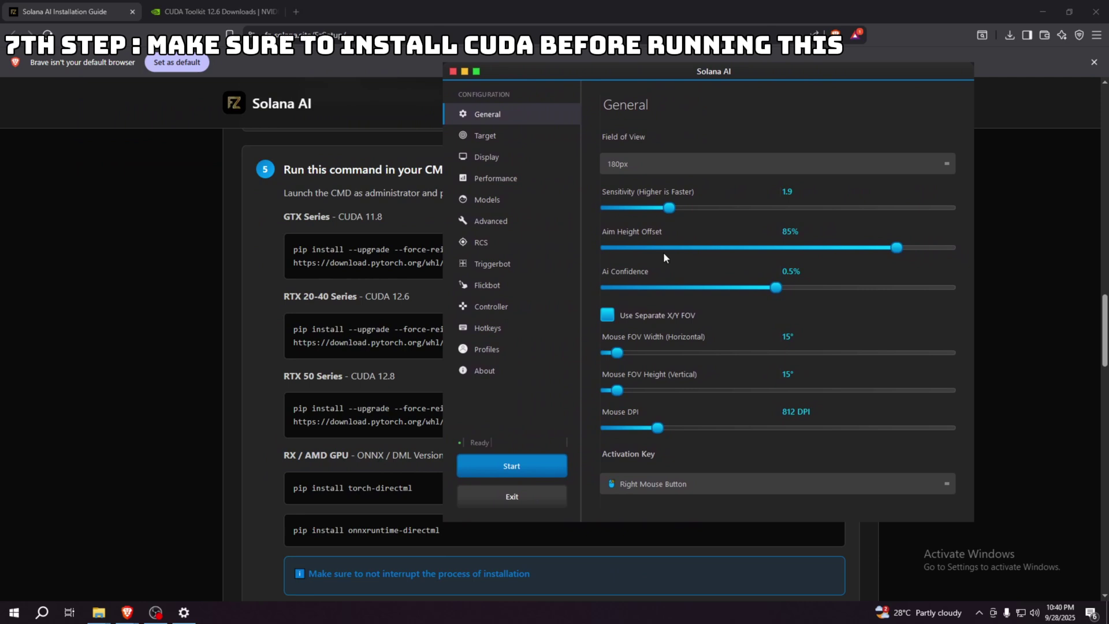
click(518, 503)
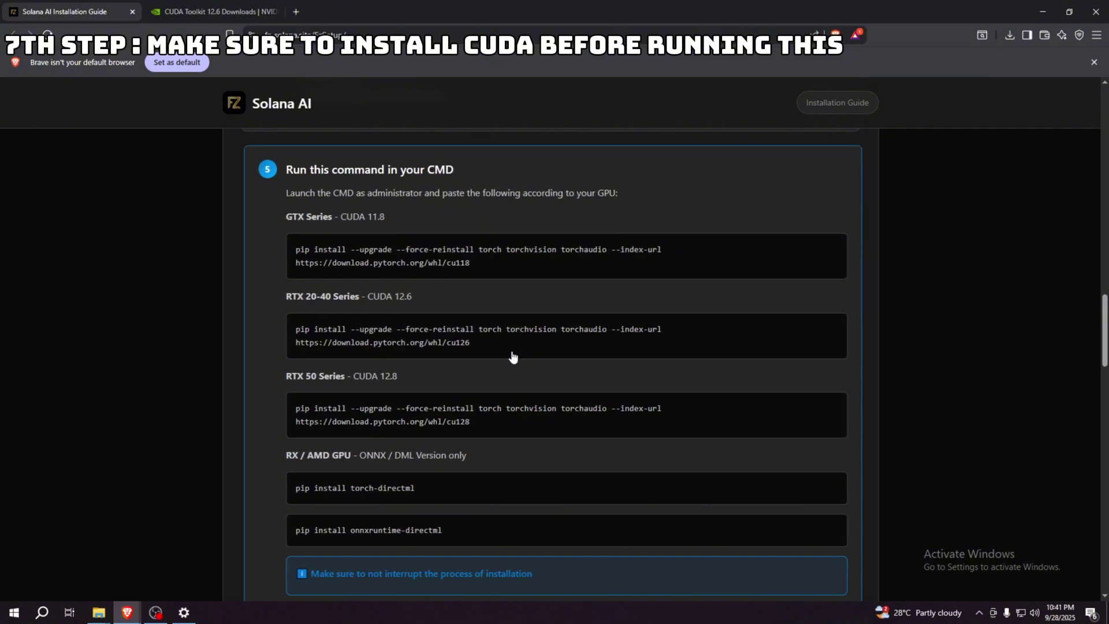
In an admin Command Prompt, run the pip force-reinstall of torch, torchvision and torchaudio from the CUDA 12.6 index.
drag(475, 345, 284, 327)
key(ctrl+c)
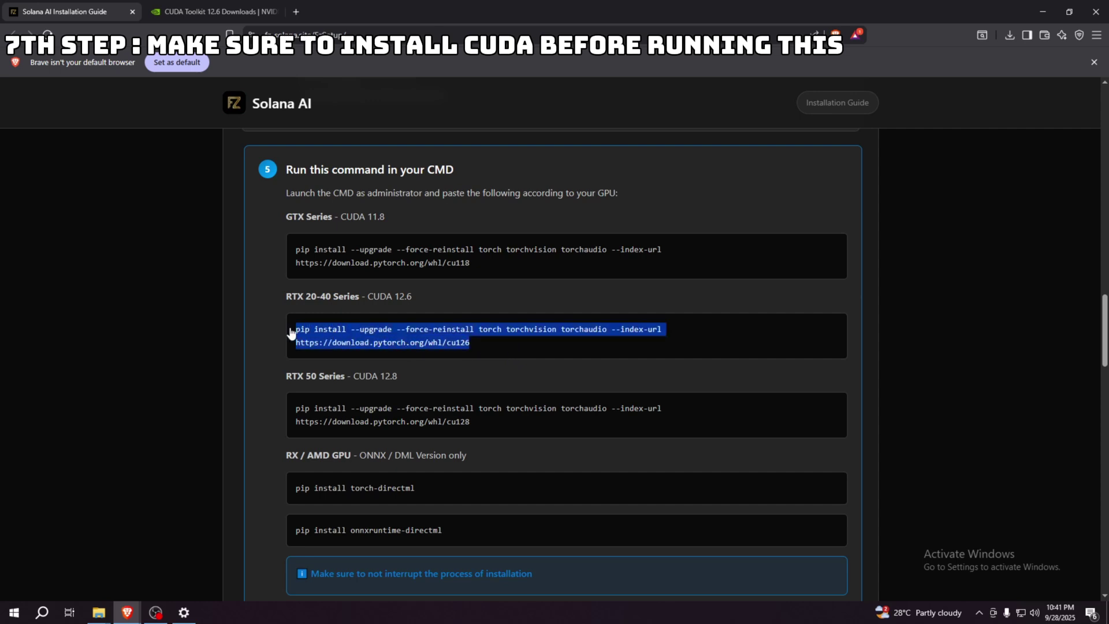
click(539, 307)
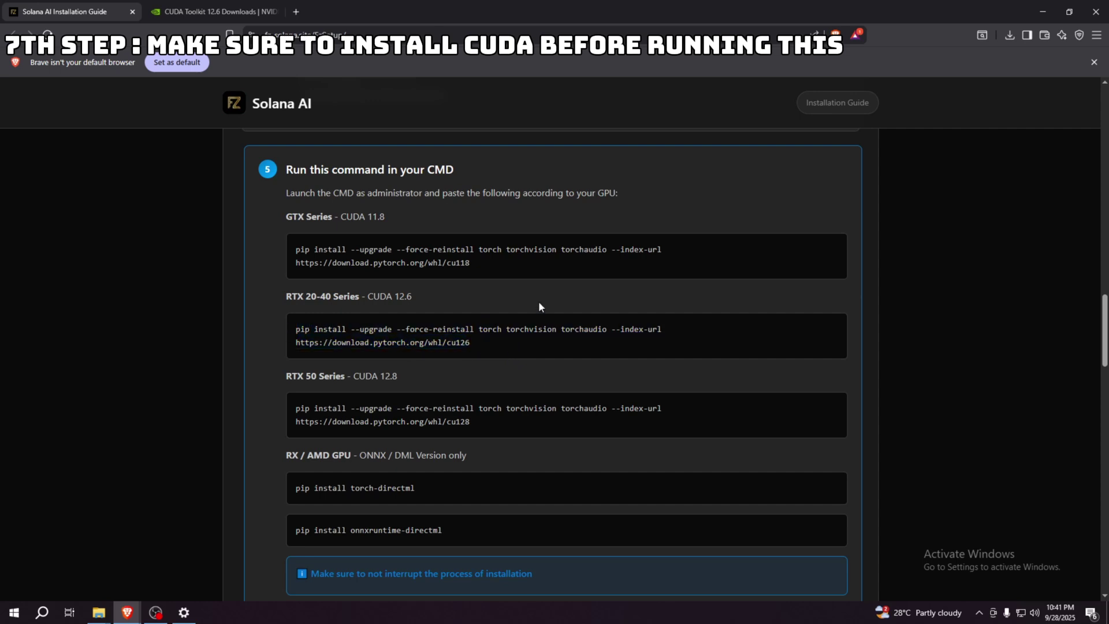
key(super)
text(cmd)
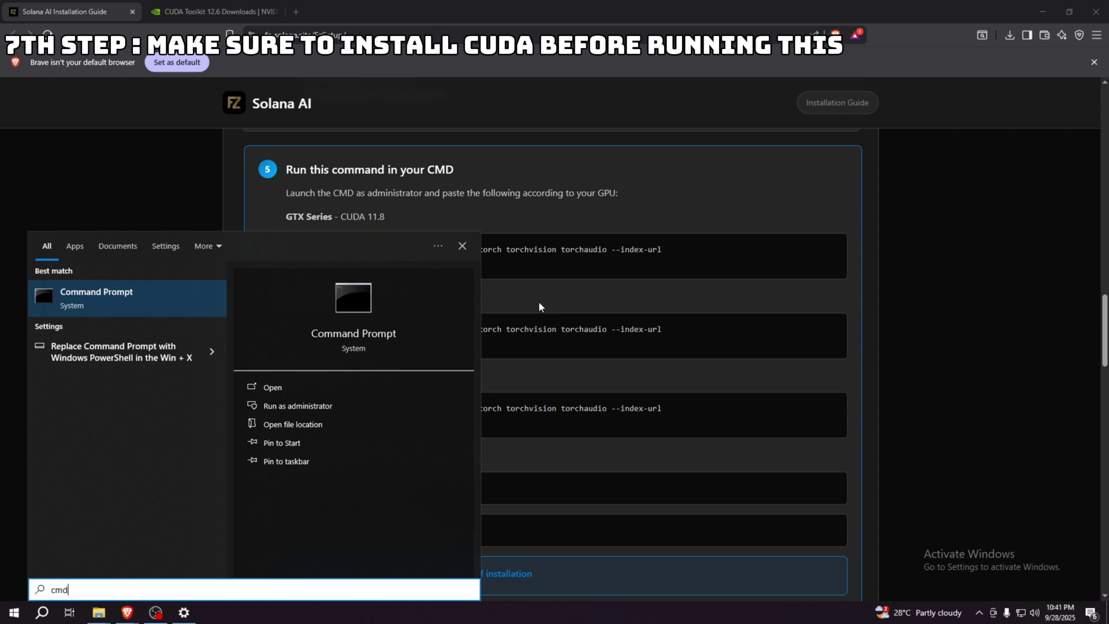
click(294, 406)
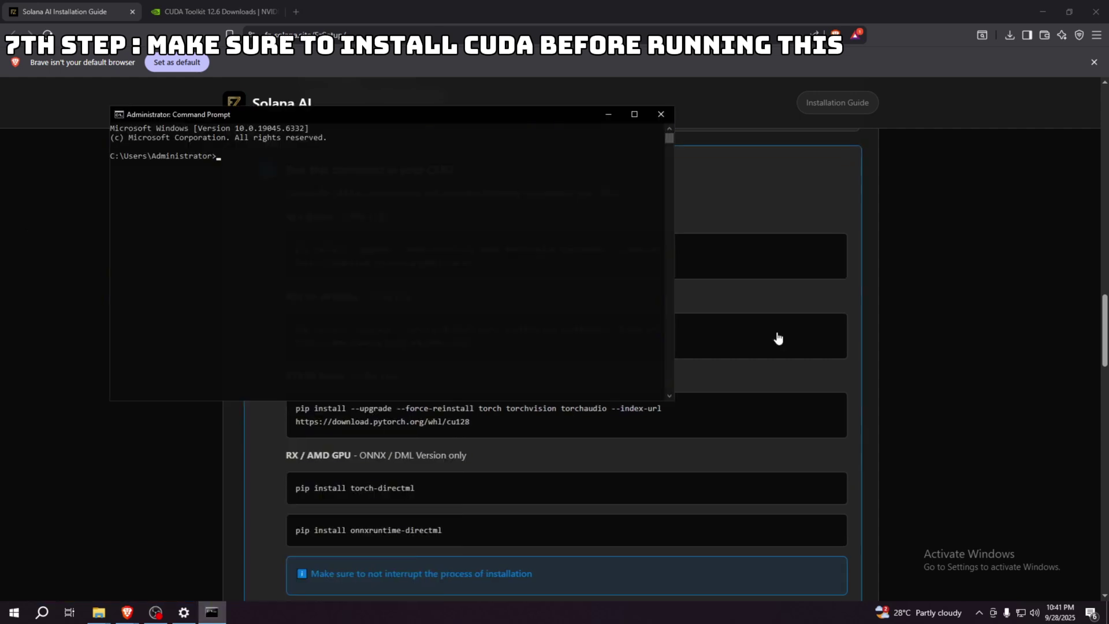
key(ctrl+v)
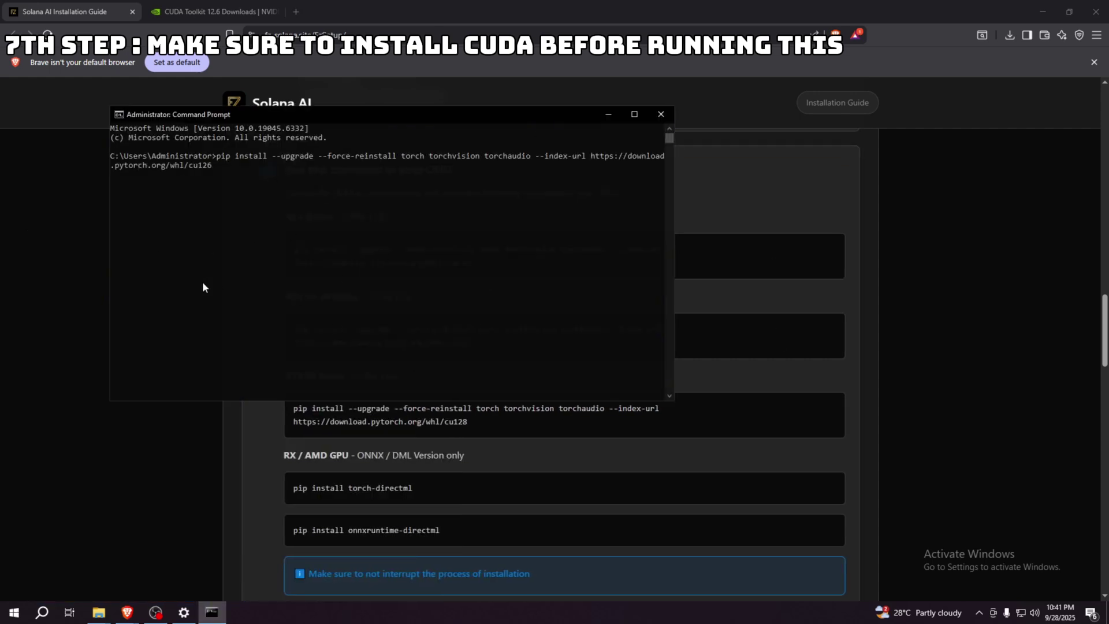
key(Return)
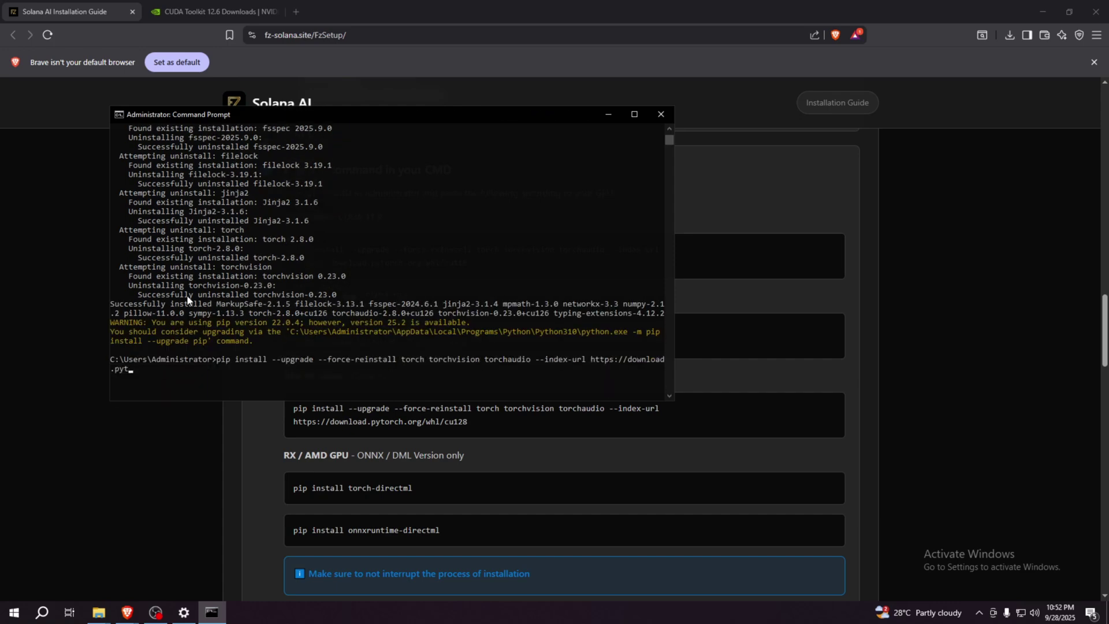
Close Command Prompt and scroll the guide to the Verification checklist and Installation Complete notice.
click(662, 115)
scroll(583, 547, down, 9)
scroll(499, 386, up, 4)
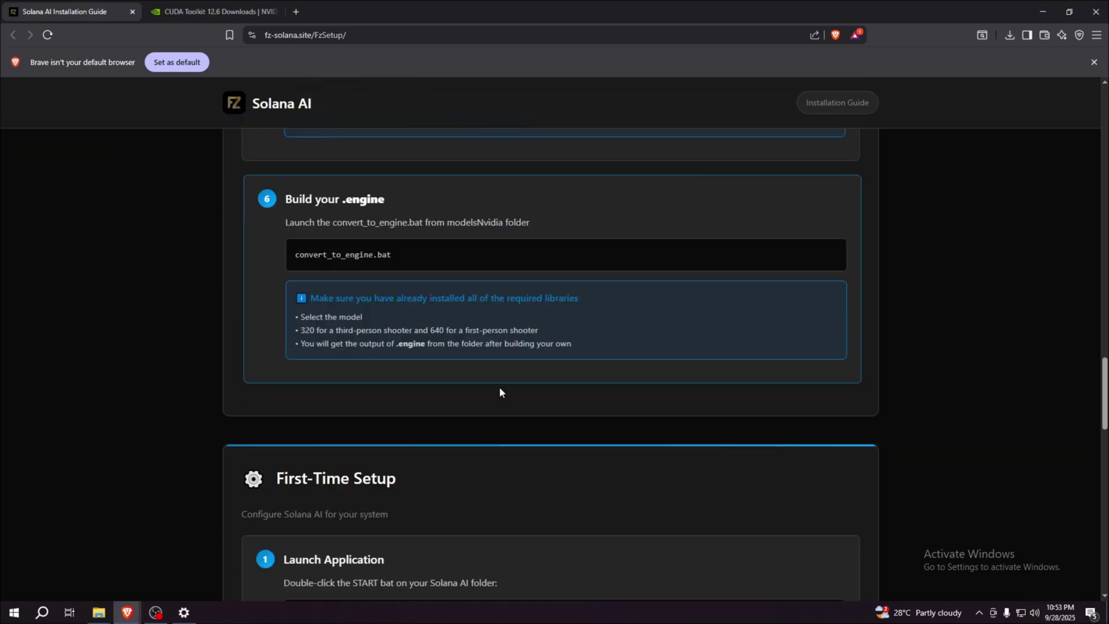
scroll(508, 383, down, 4)
scroll(511, 381, down, 1)
scroll(781, 295, down, 1)
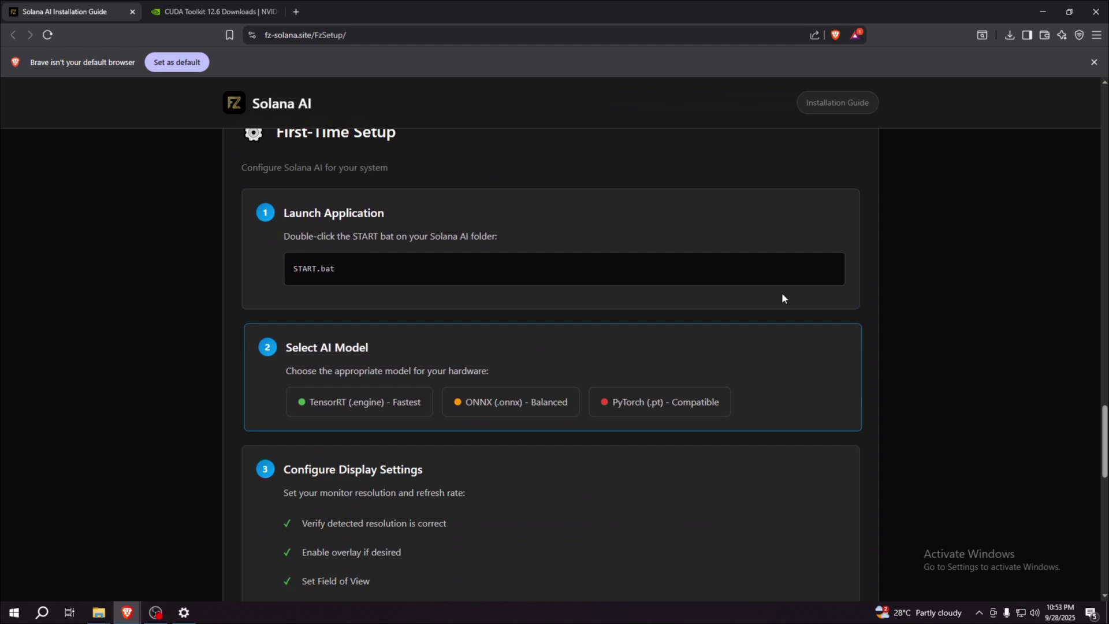
scroll(558, 510, down, 1)
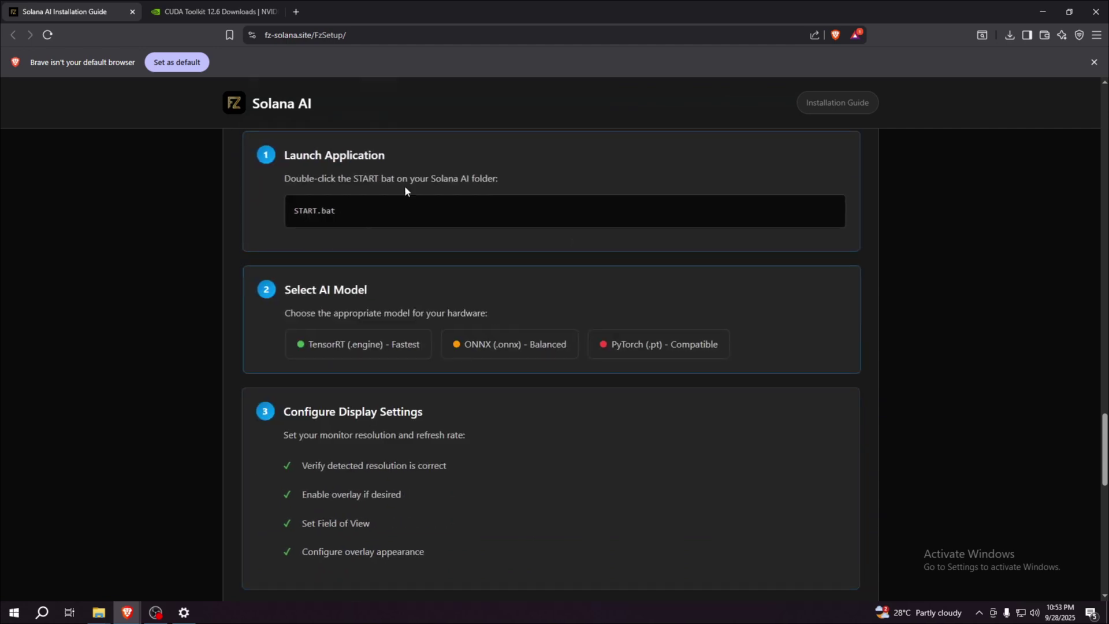
scroll(399, 459, down, 3)
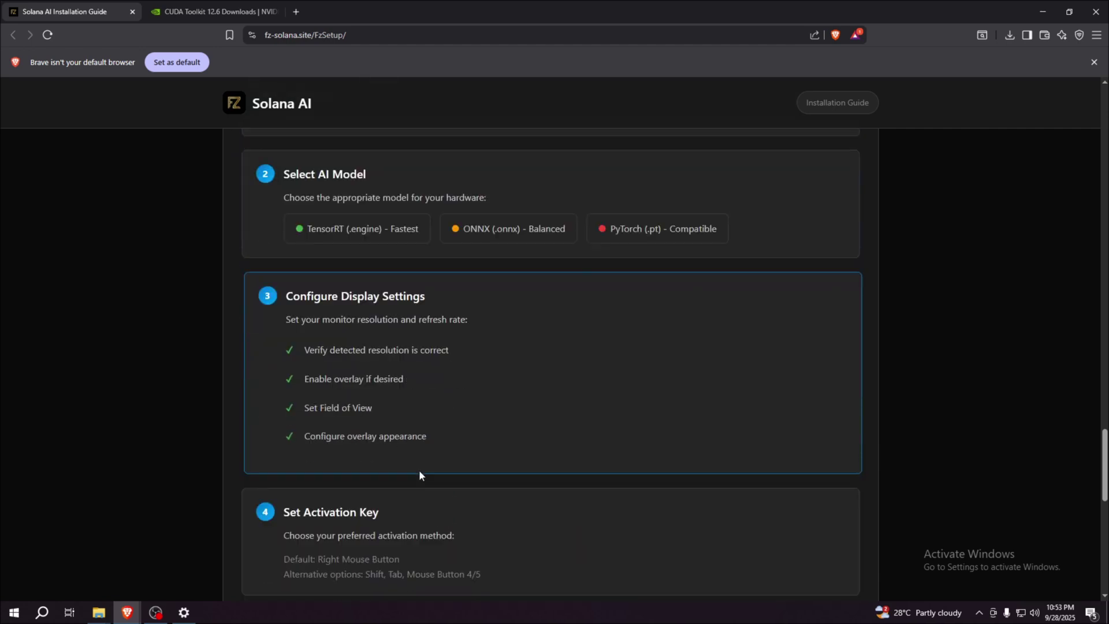
scroll(491, 473, down, 3)
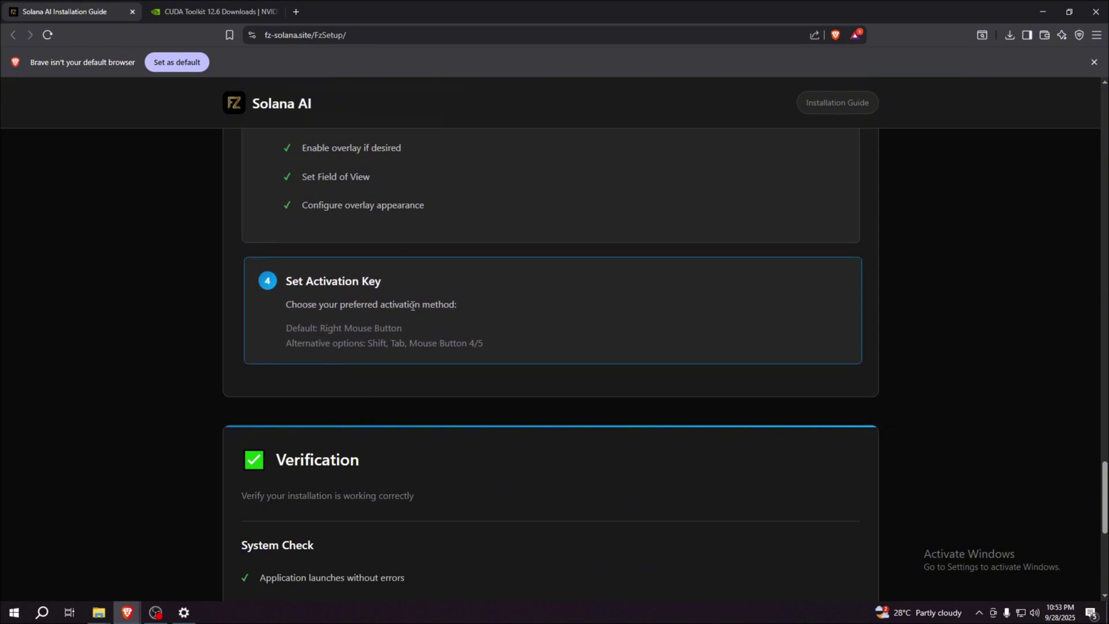
scroll(364, 343, up, 3)
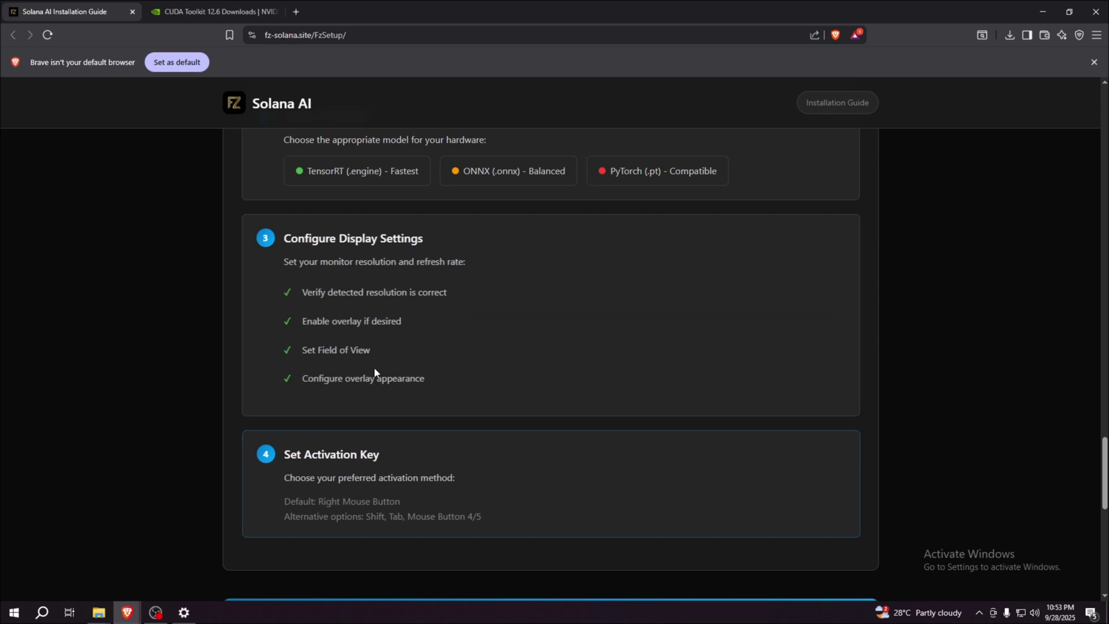
scroll(404, 487, down, 2)
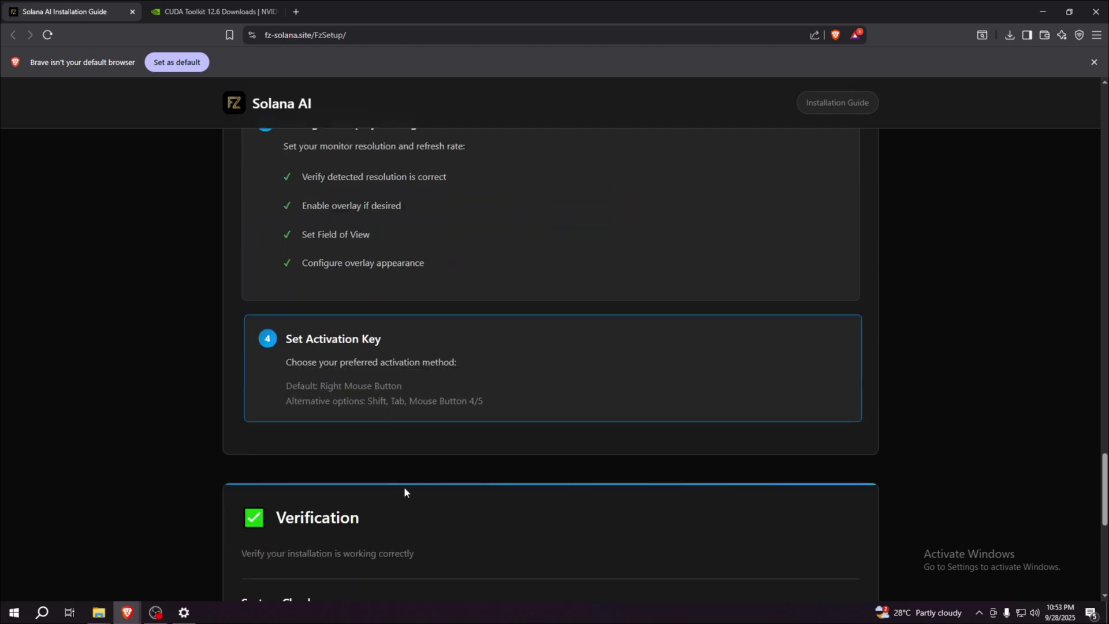
scroll(405, 490, down, 6)
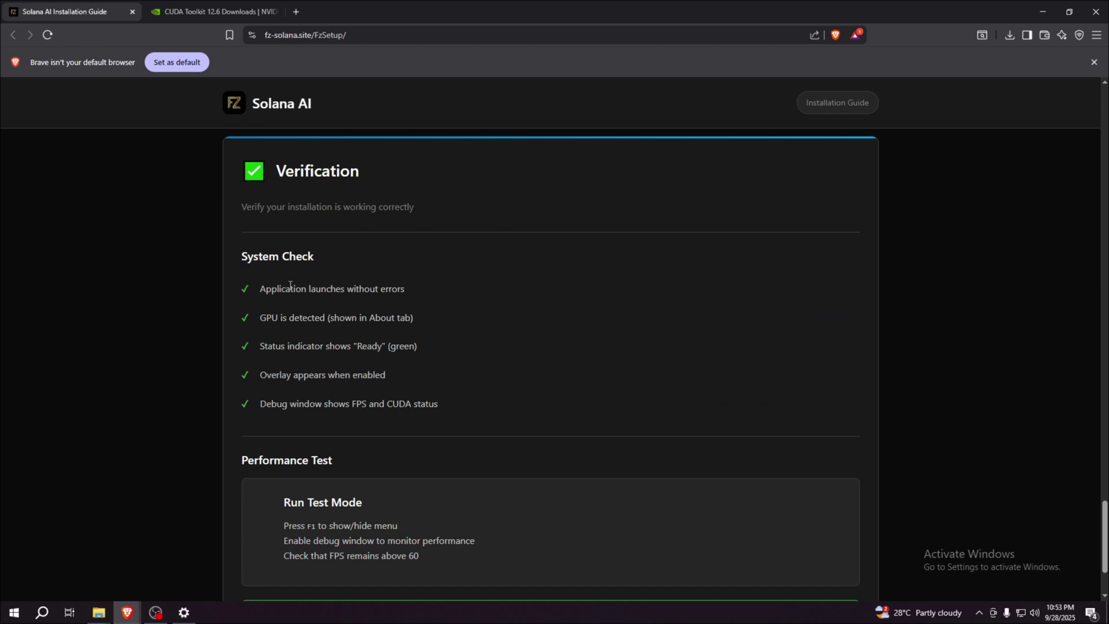
scroll(293, 297, down, 2)
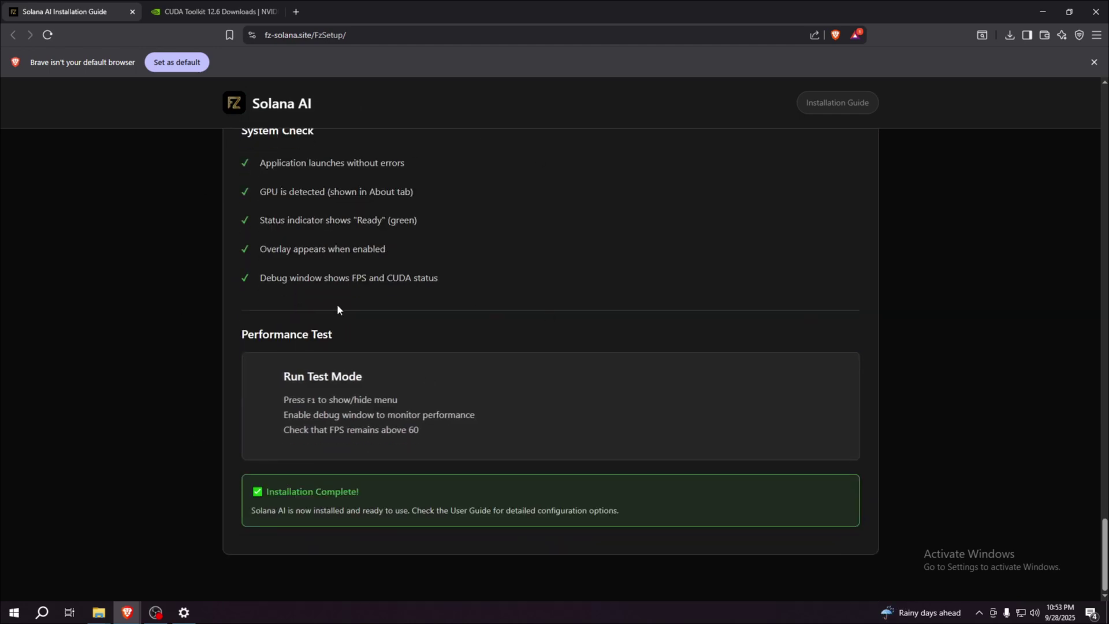
Run START.bat from the solana folder, allowing it past the security warning.
mouse_move(103, 617)
click(184, 561)
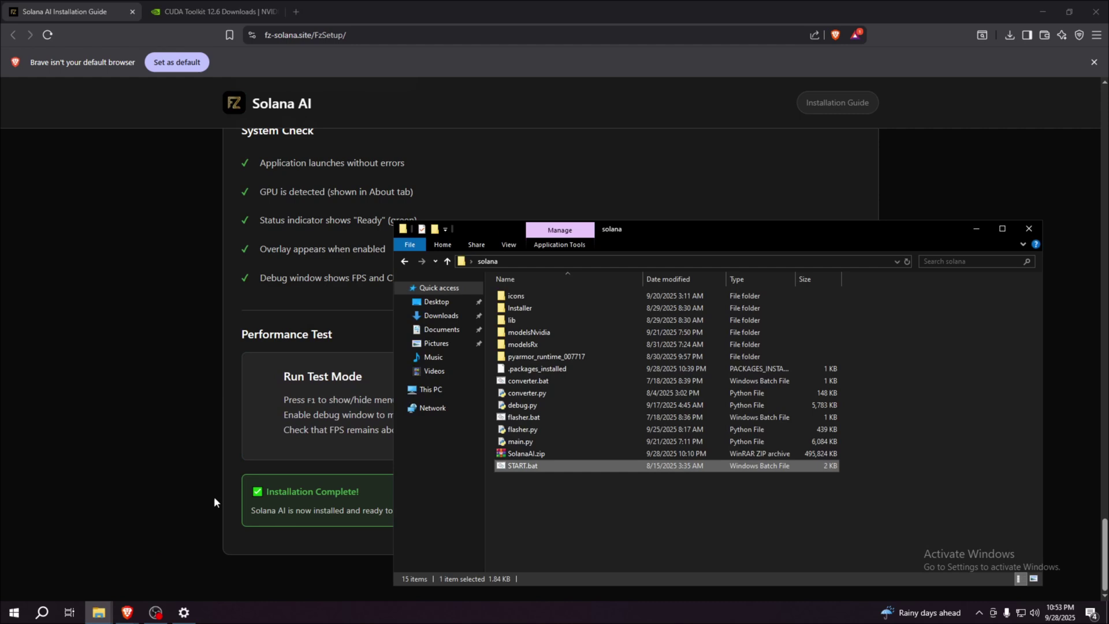
double_click(521, 466)
click(590, 320)
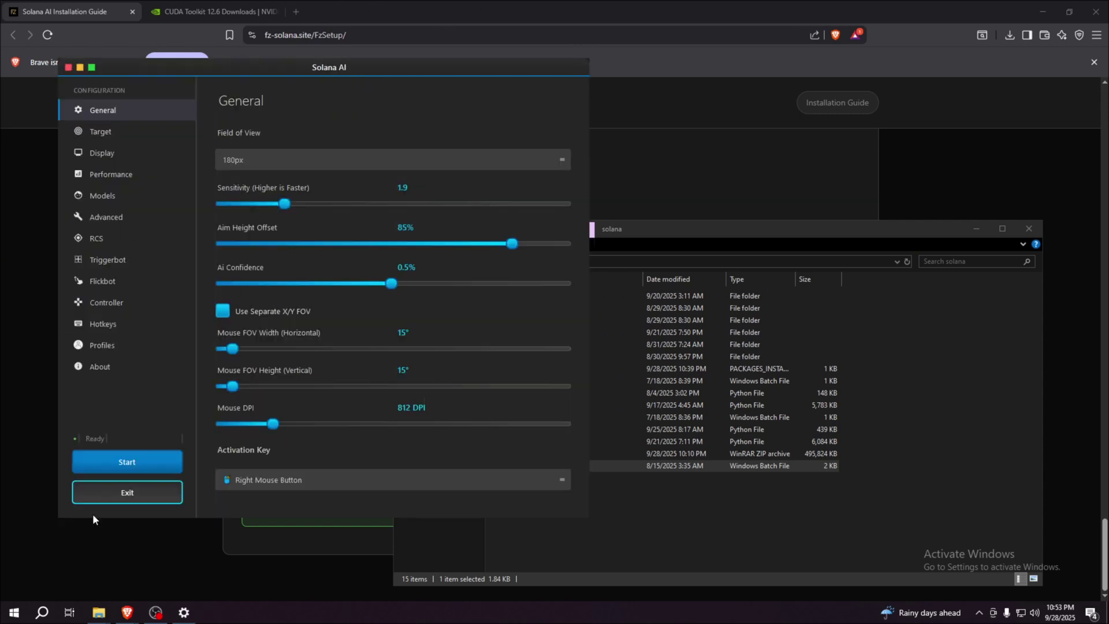
View the About, General, Target, Display, Performance, Models and Advanced pages.
click(104, 372)
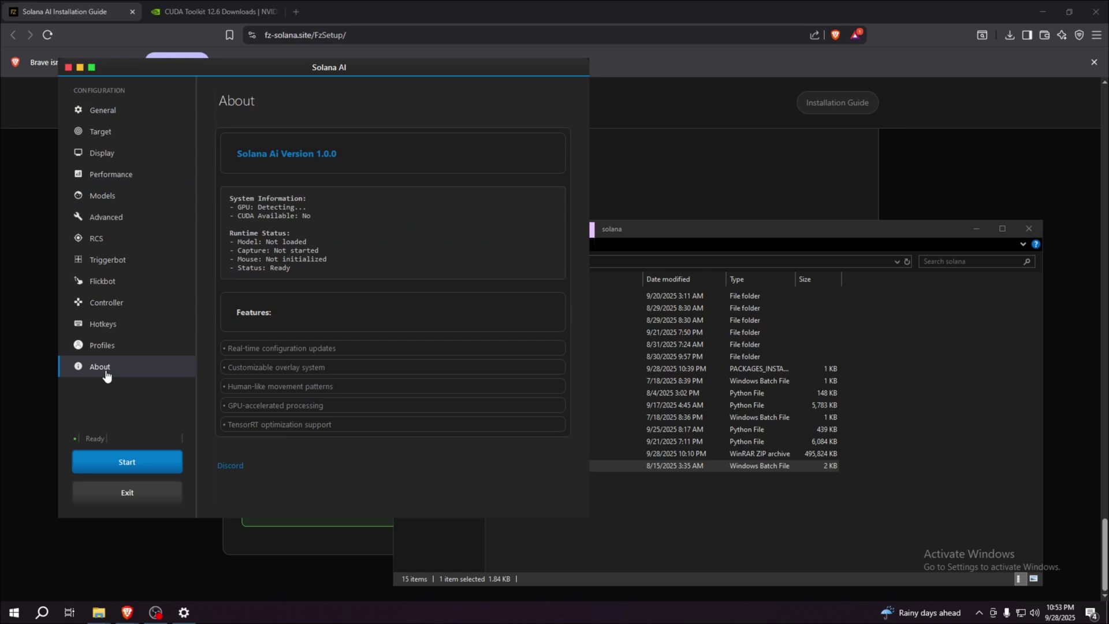
click(116, 110)
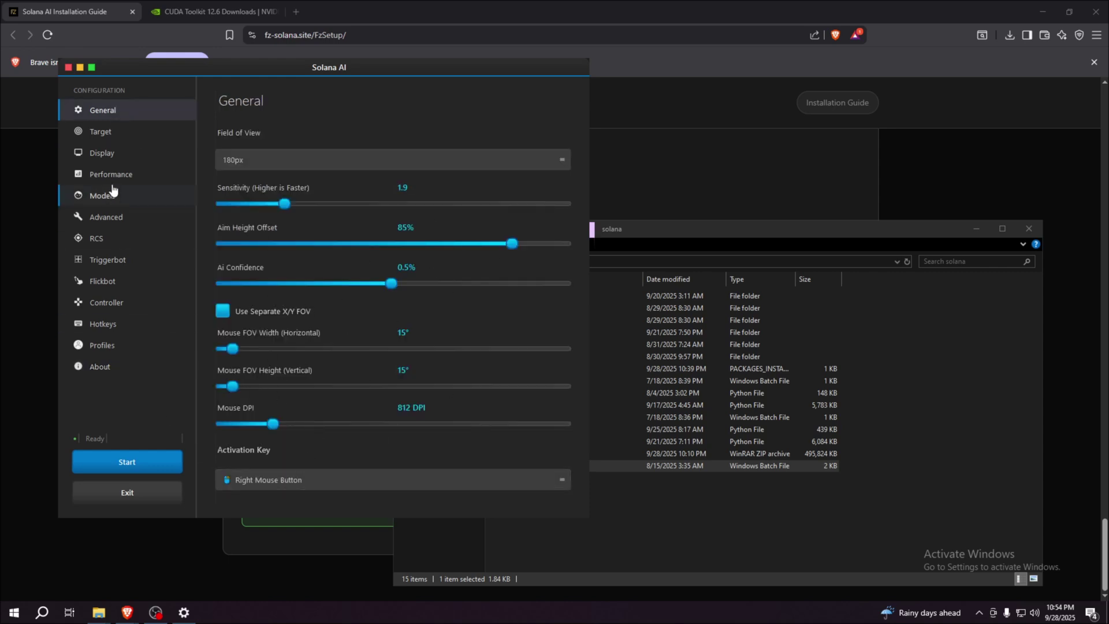
click(125, 138)
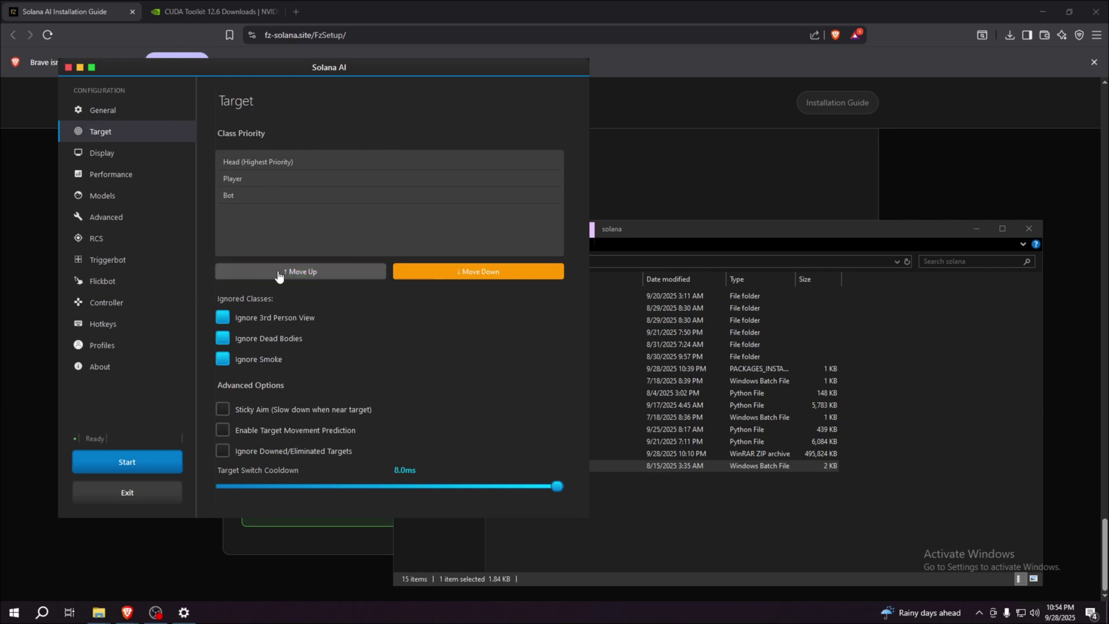
click(128, 161)
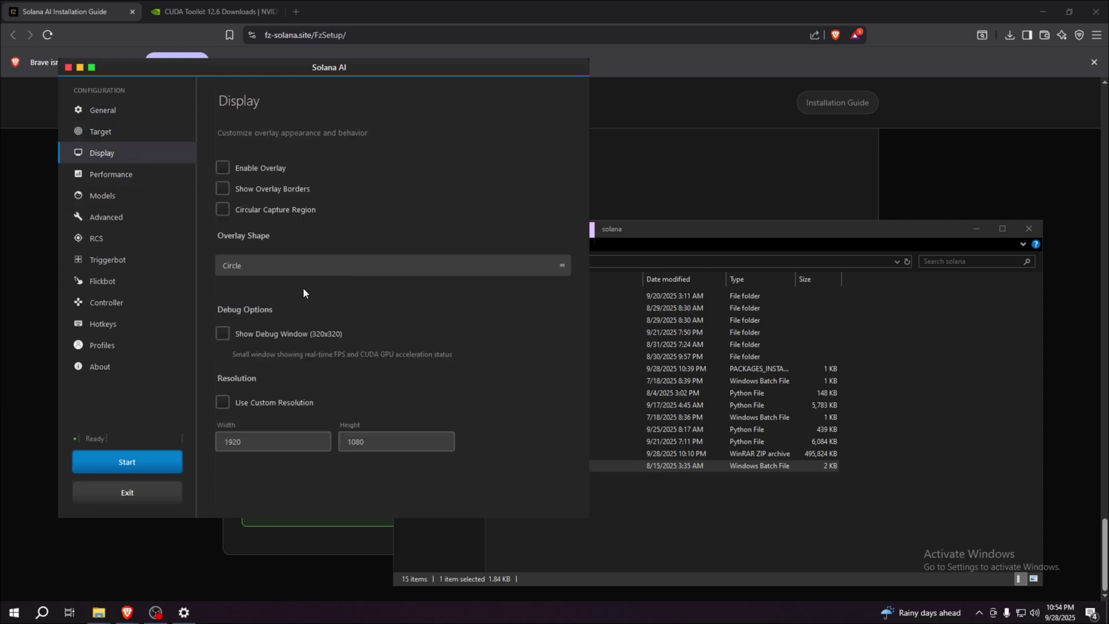
click(152, 179)
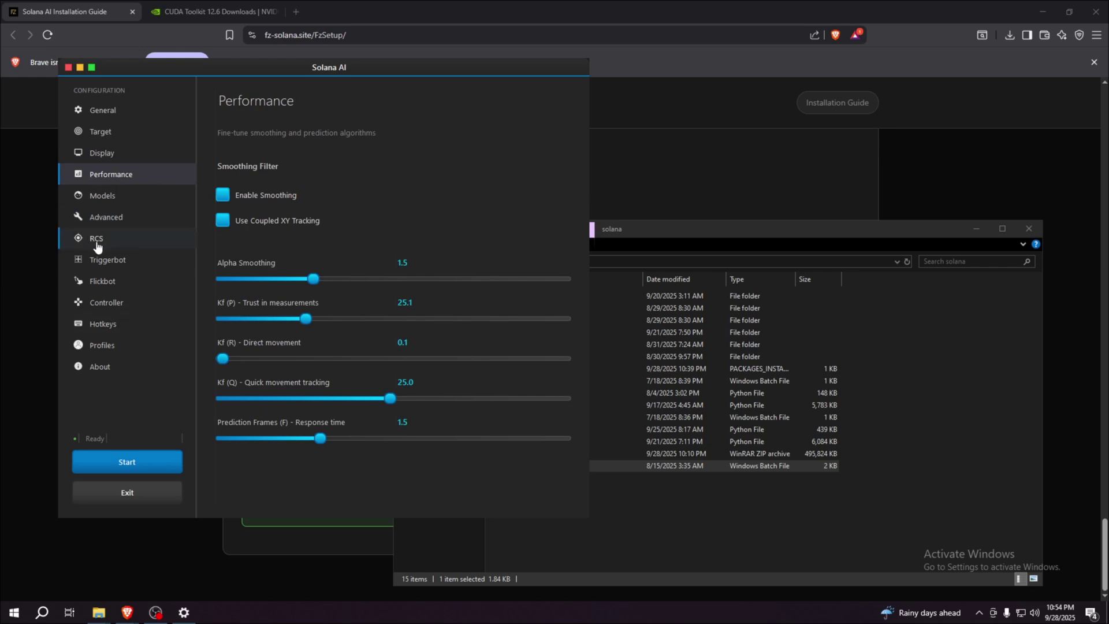
click(96, 202)
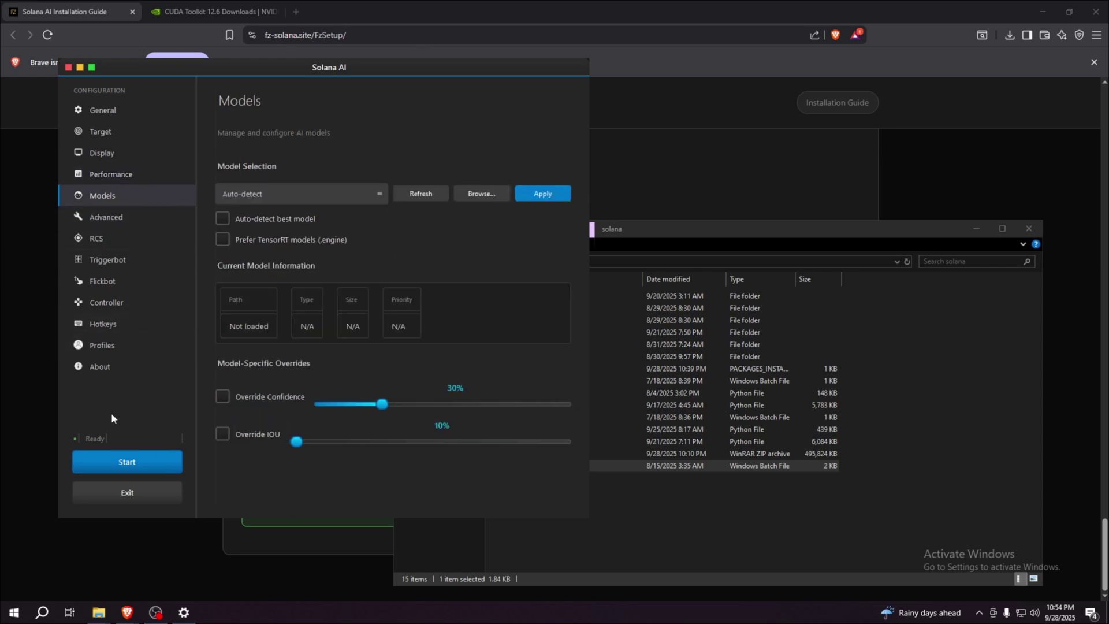
click(84, 219)
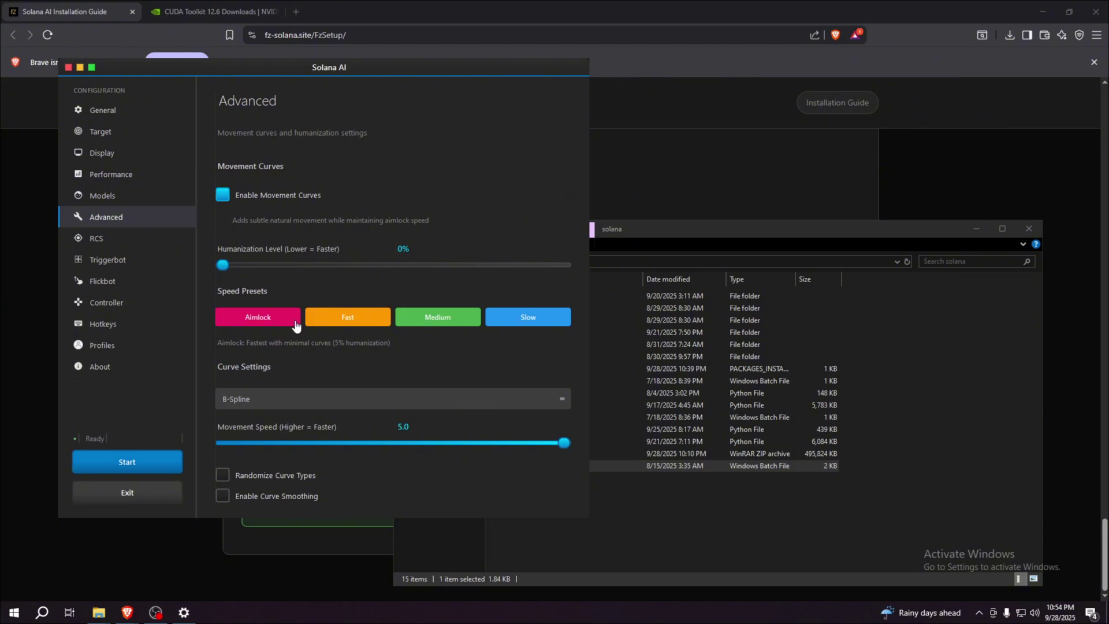
View the Anti-Recoil, Triggerbot, Flickbot, Controller, Profiles and Hotkeys pages.
click(152, 245)
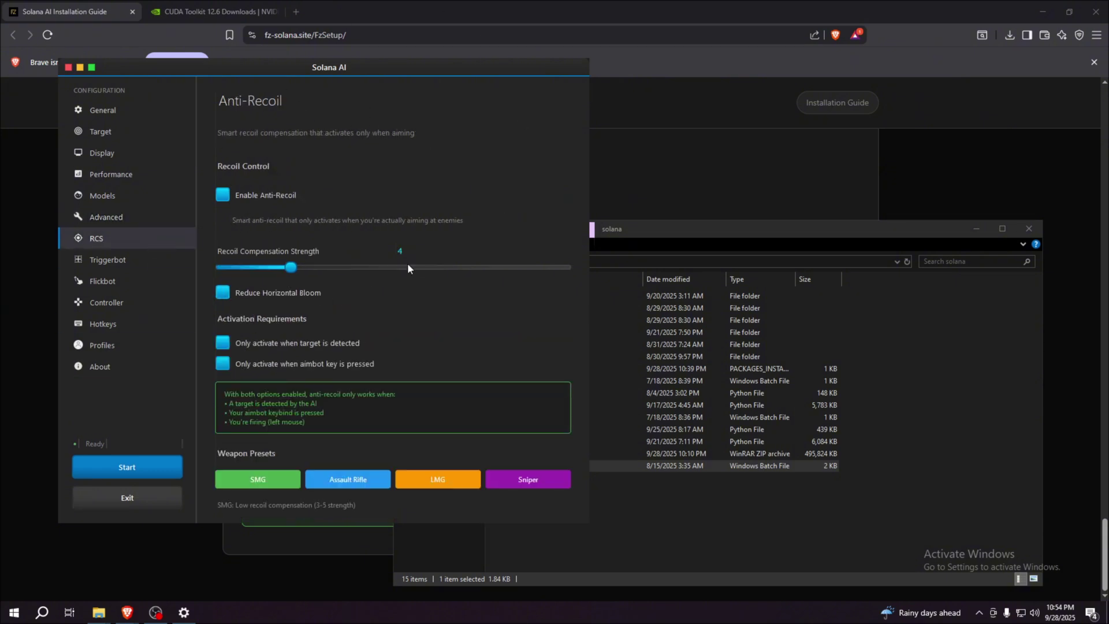
click(103, 261)
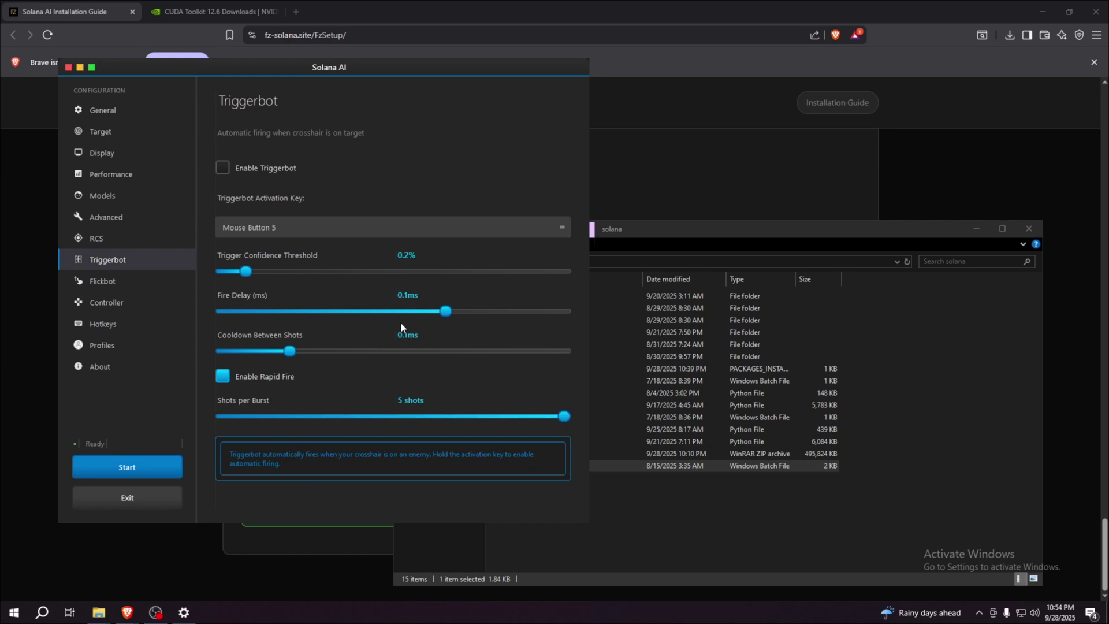
click(123, 281)
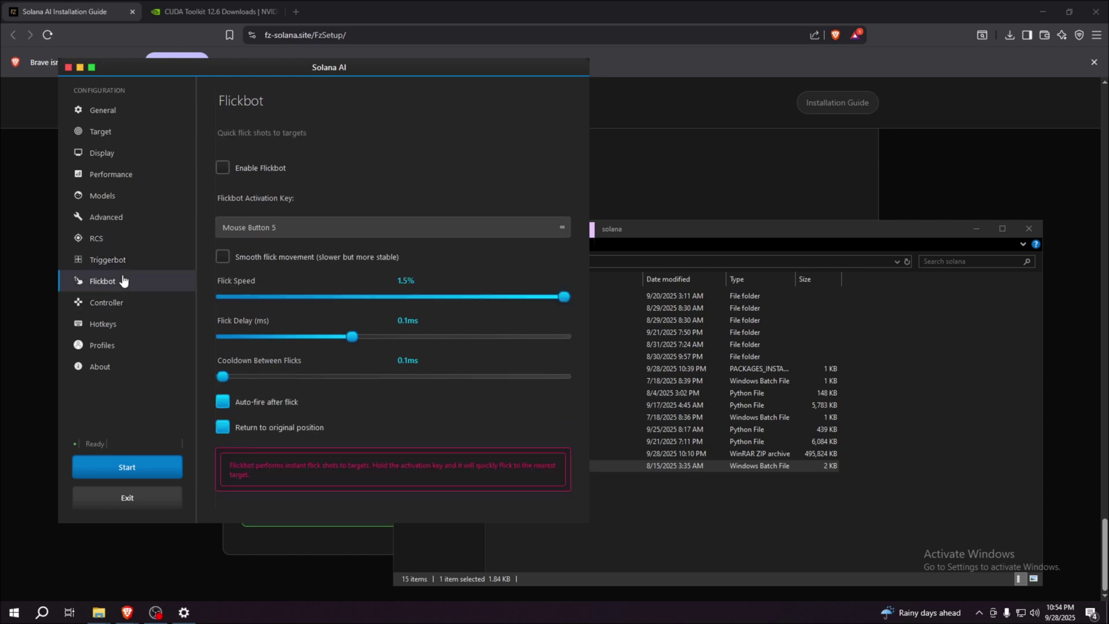
click(106, 302)
scroll(436, 386, down, 5)
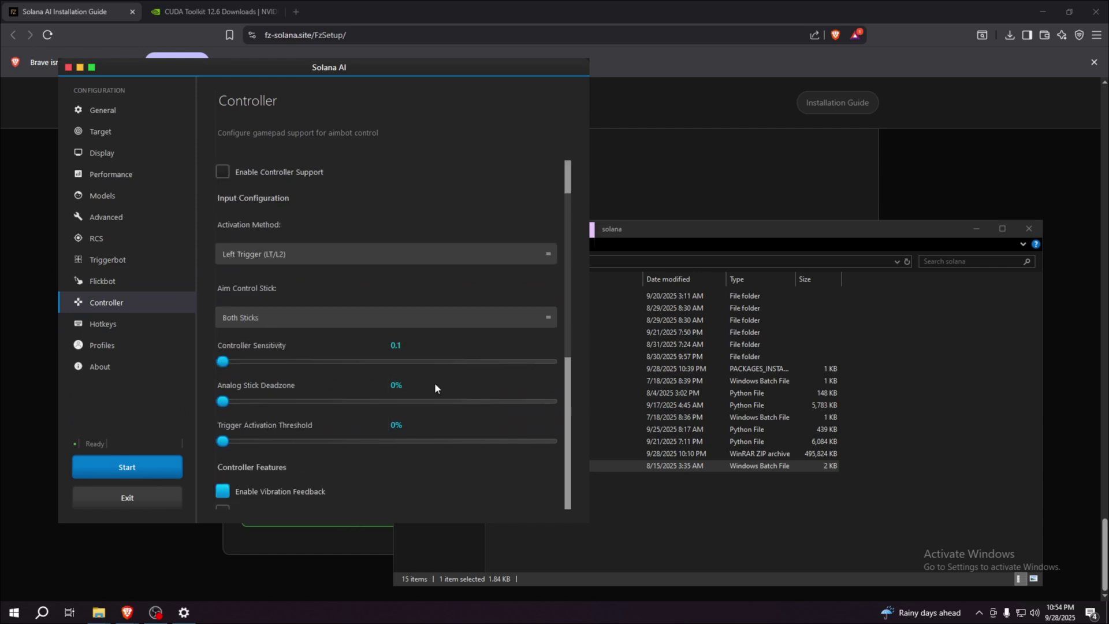
scroll(452, 321, down, 5)
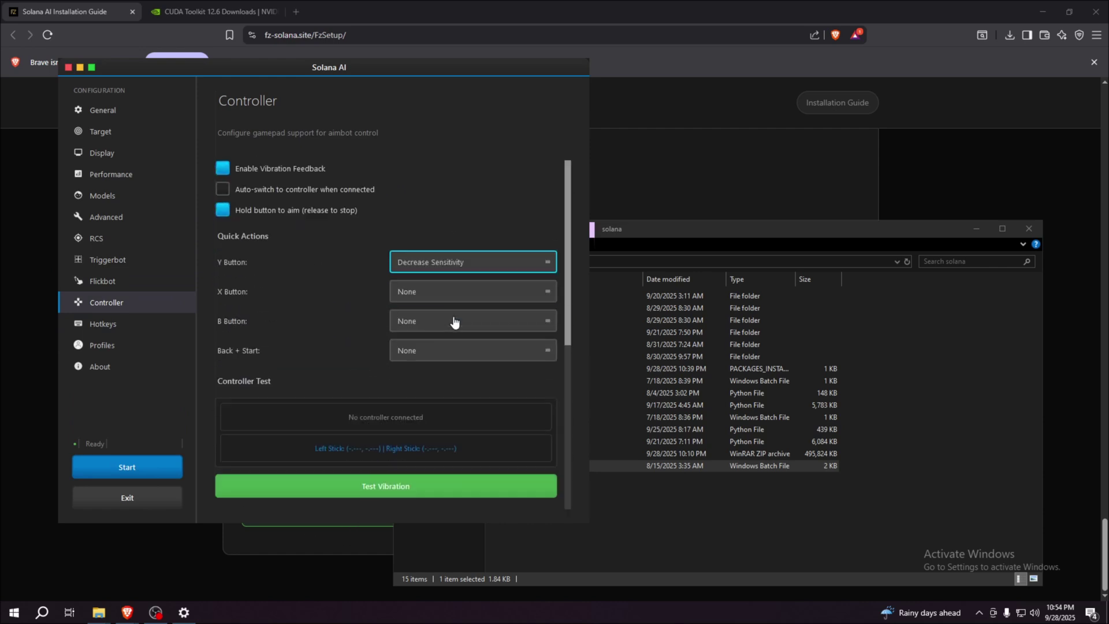
click(117, 344)
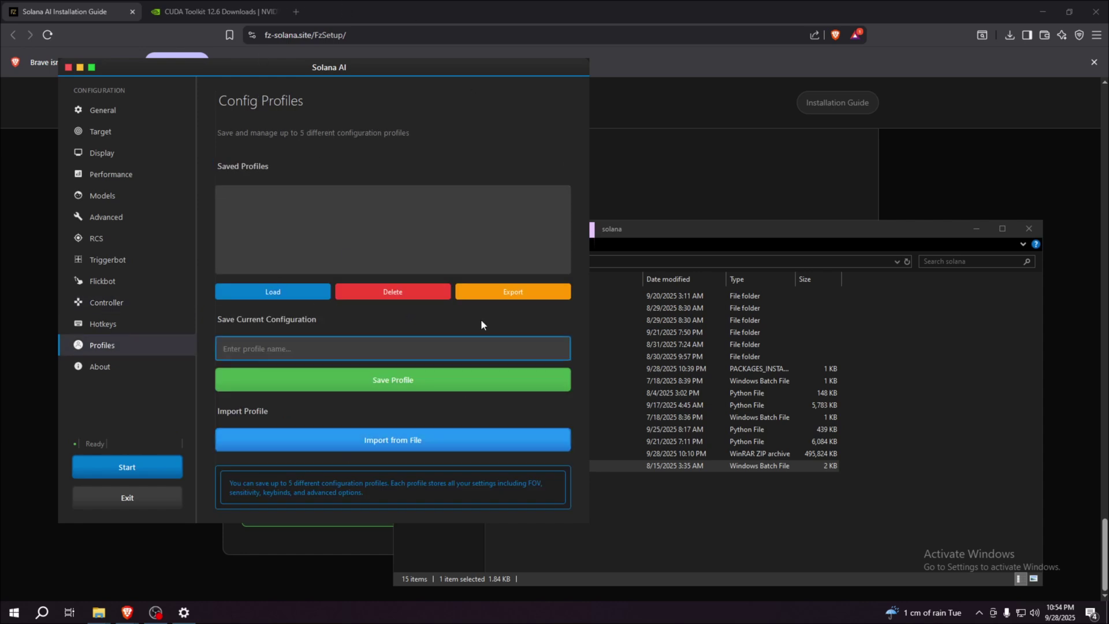
click(146, 326)
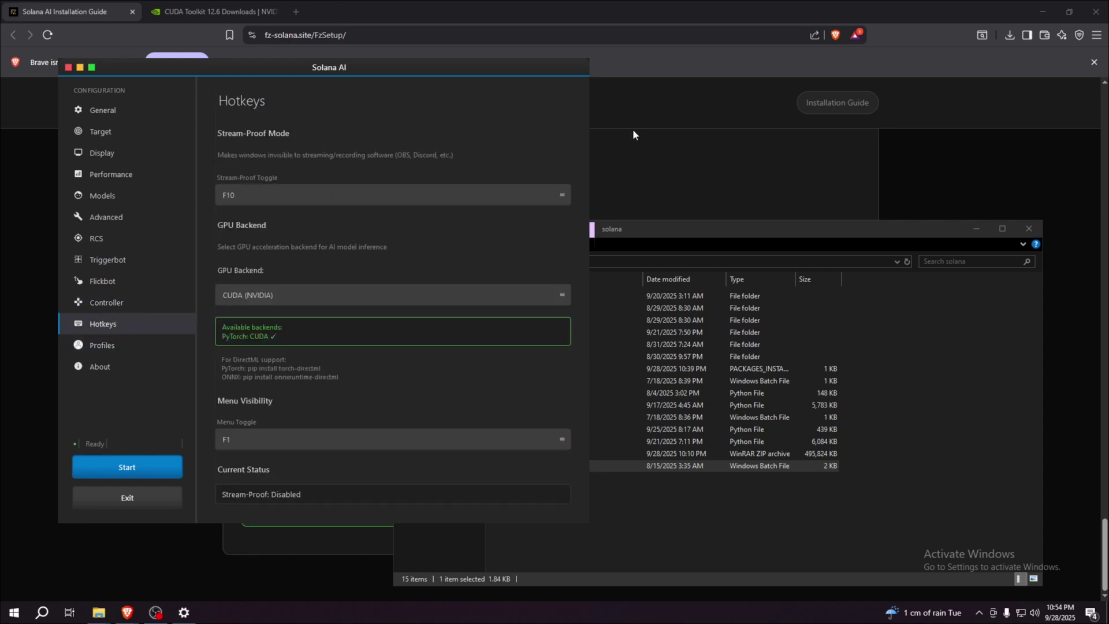